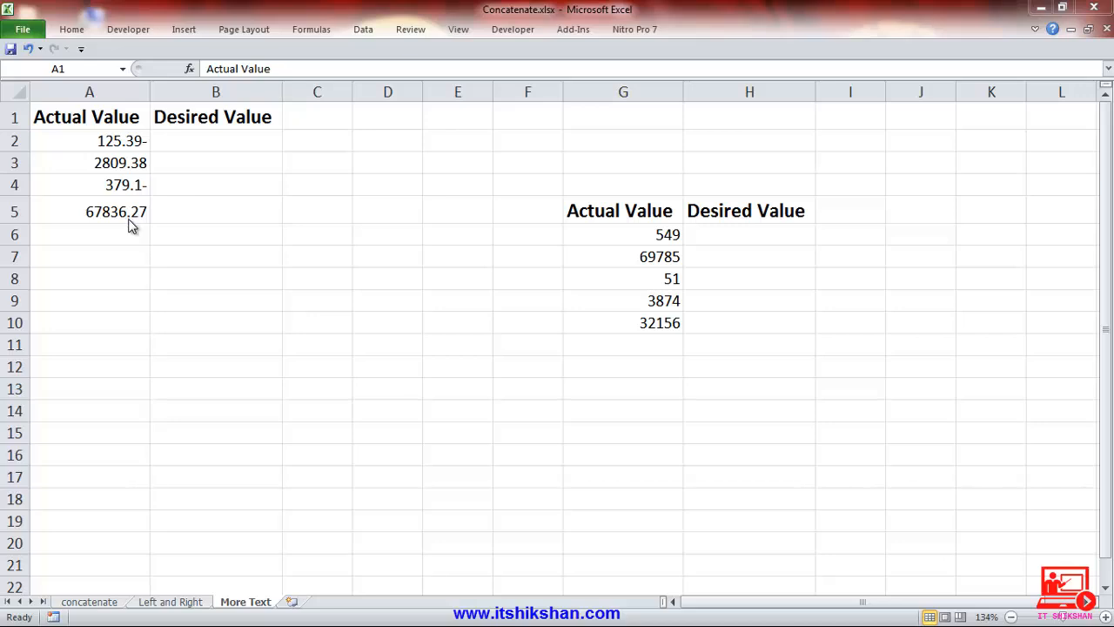
Test whether A2 works as a number with the formula =A2*2 in cell A7, and clear the cell again.
left_click(122, 252)
left_click(123, 252)
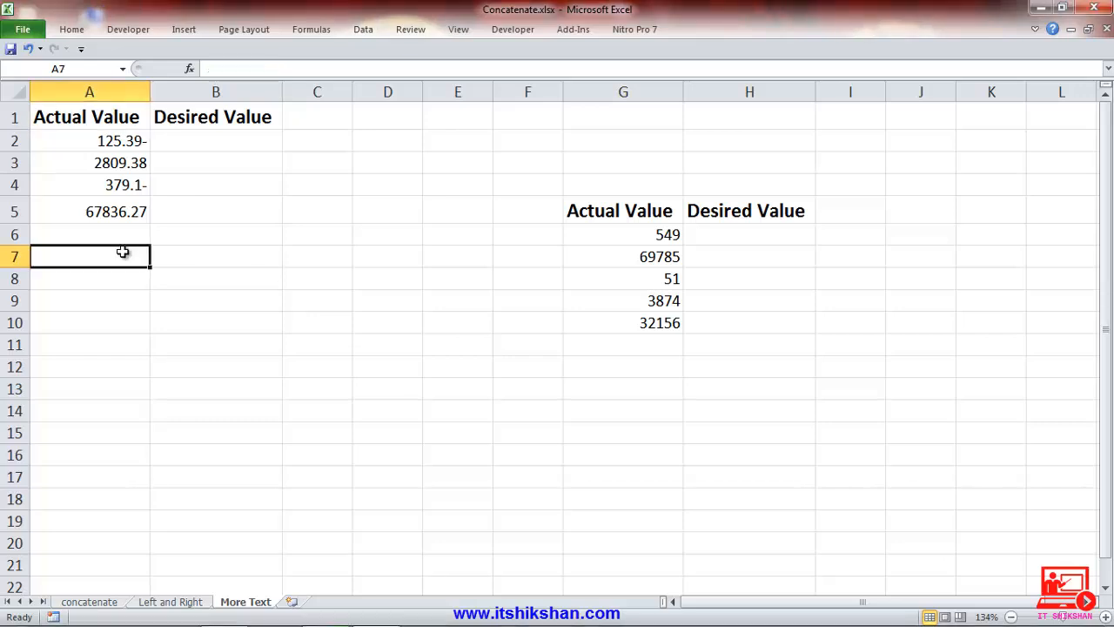
type("=")
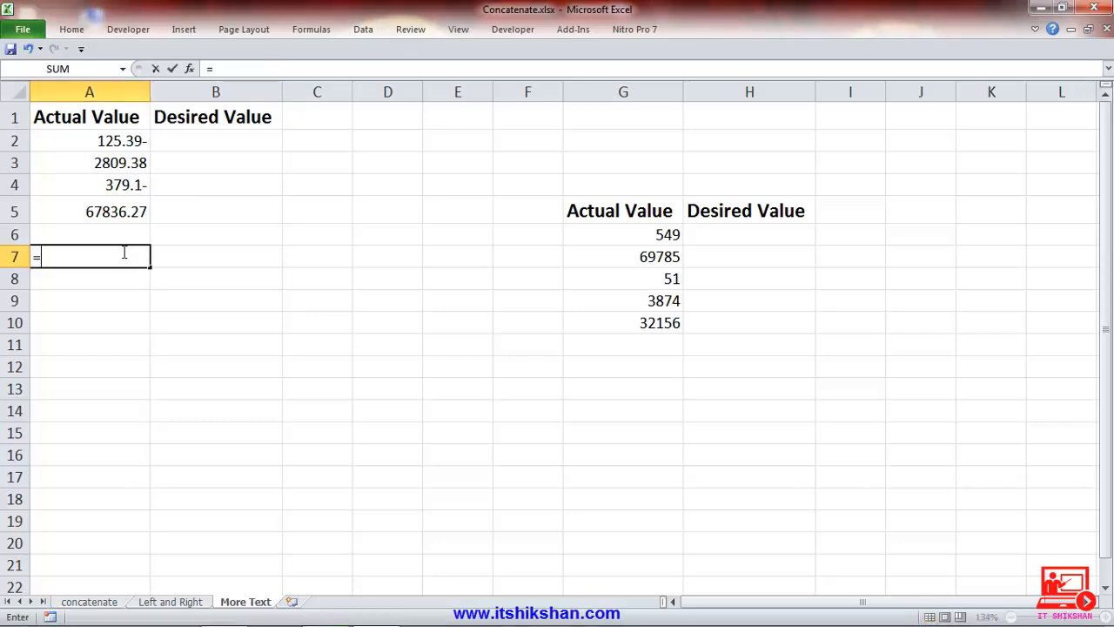
left_click(112, 141)
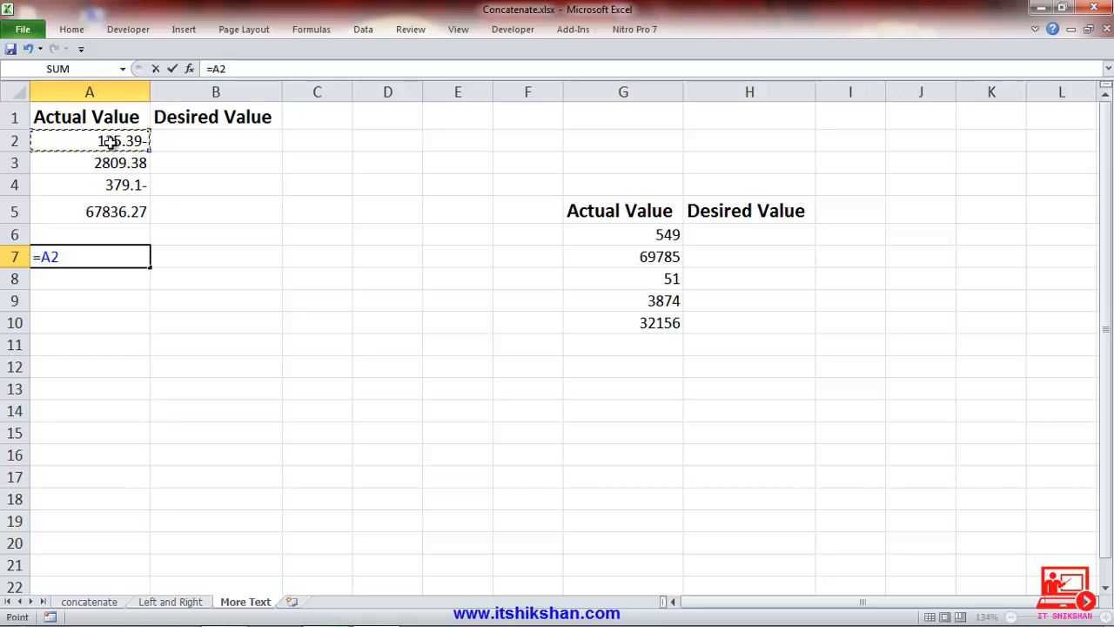
type("*2")
key("Return")
key("Up")
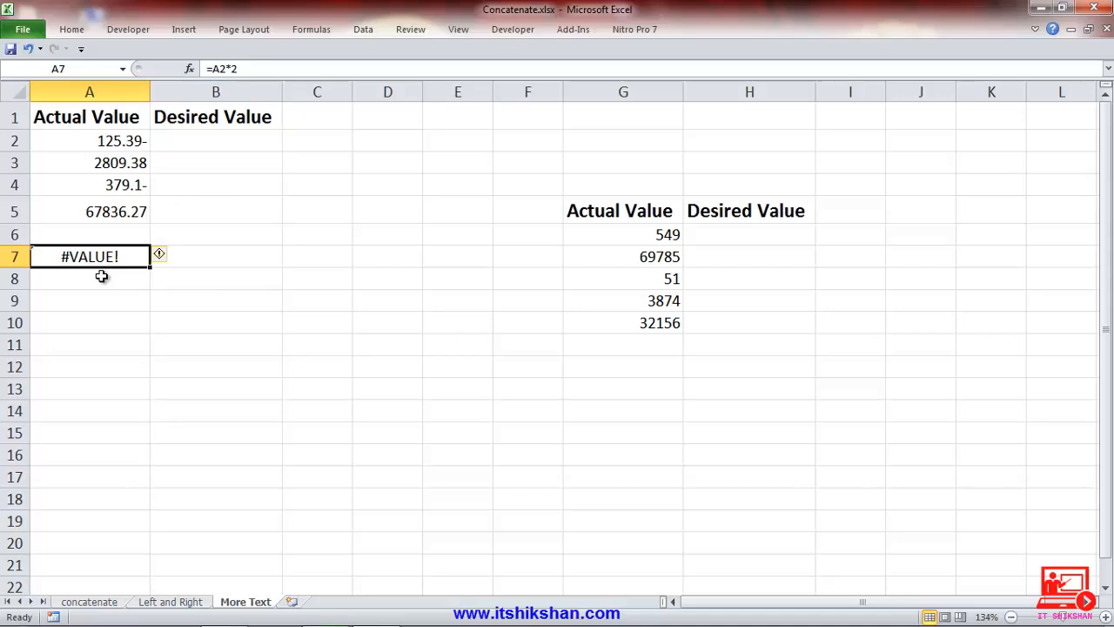
key("Delete")
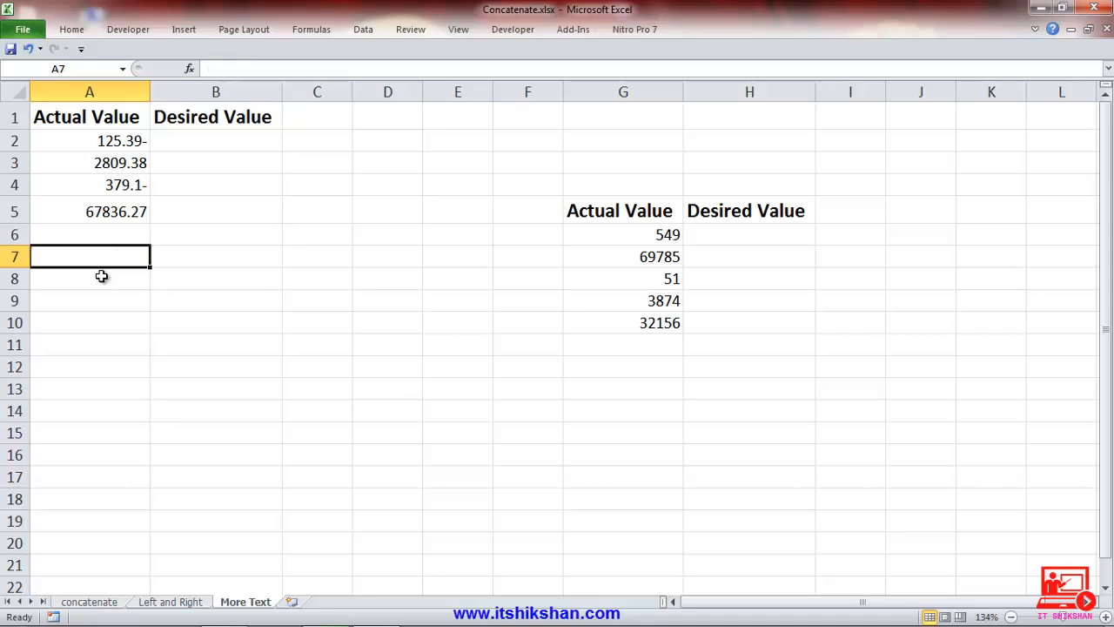
Start an IF formula in B2 whose logical test is right(A2,1)="-", checking for a trailing minus sign.
left_click(189, 145)
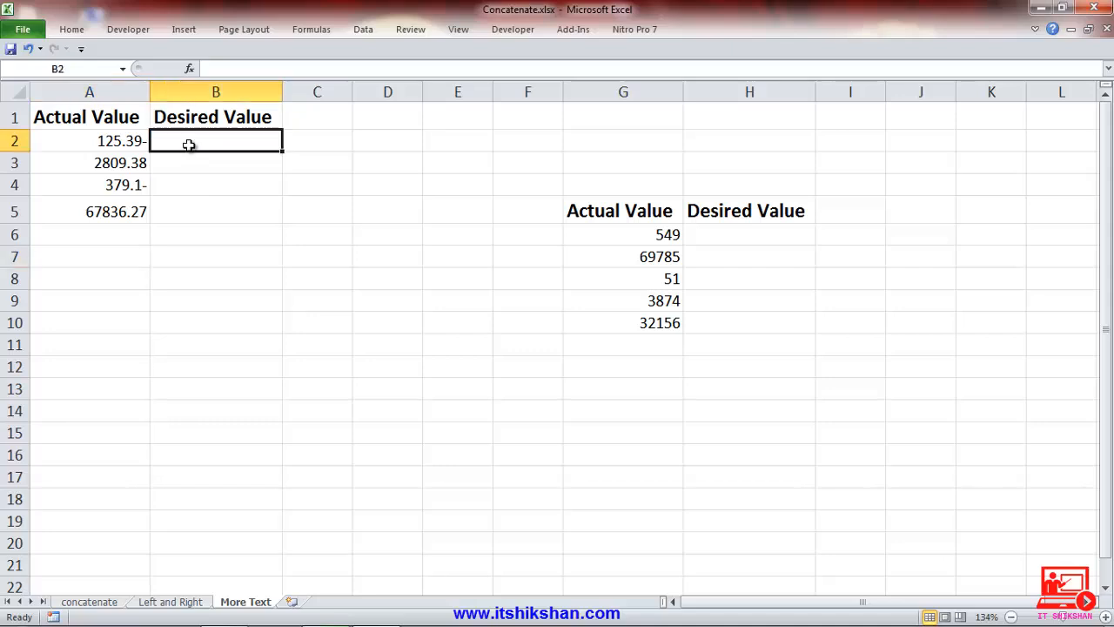
type("=")
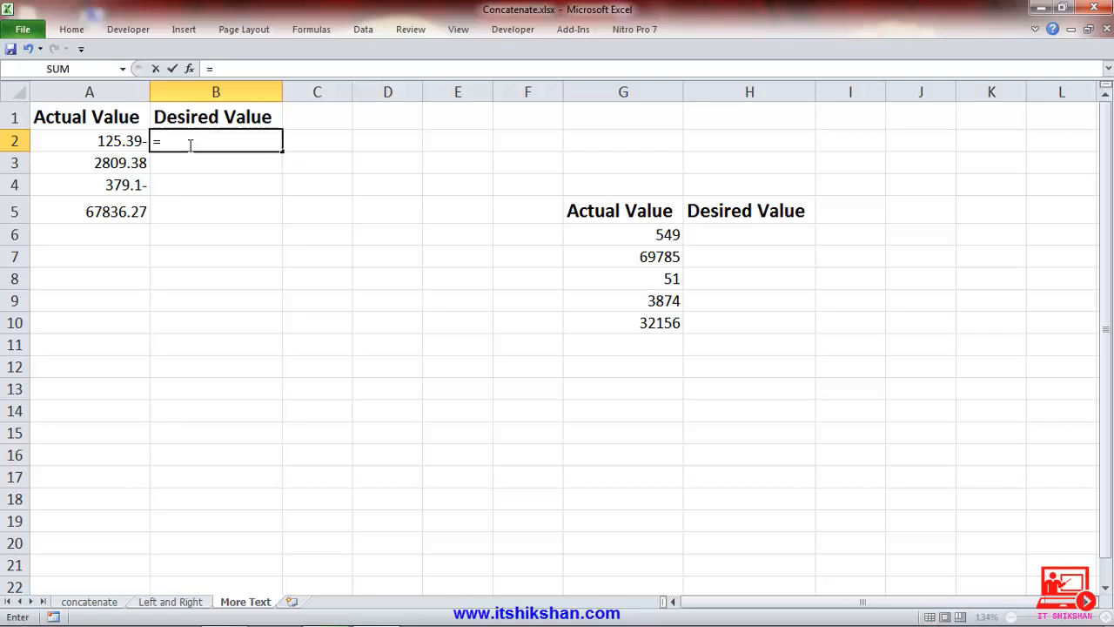
type("if")
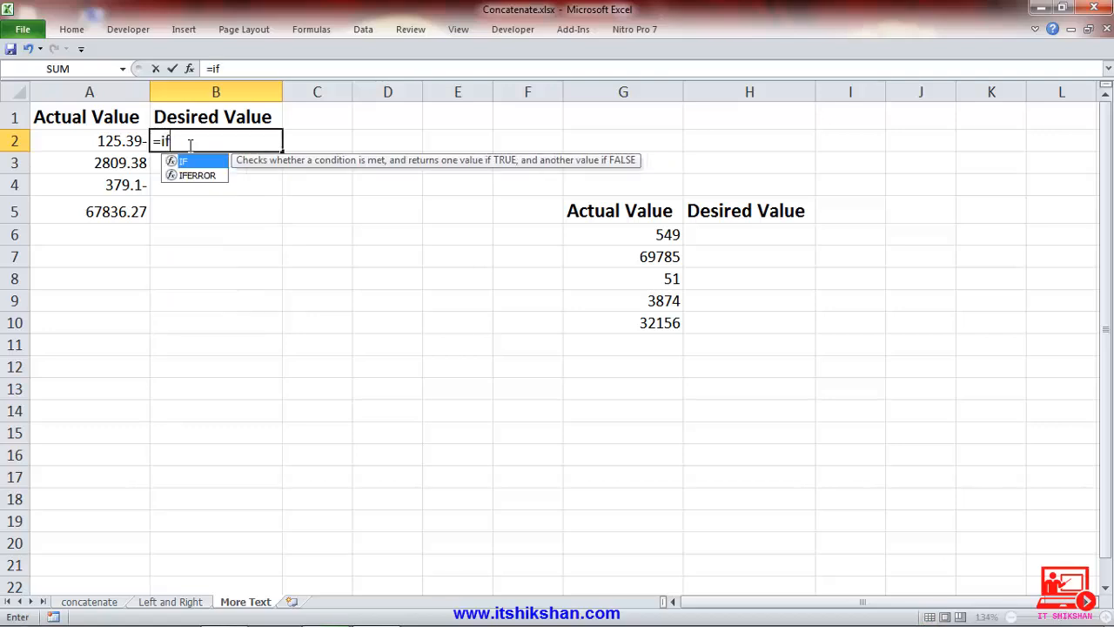
type("(")
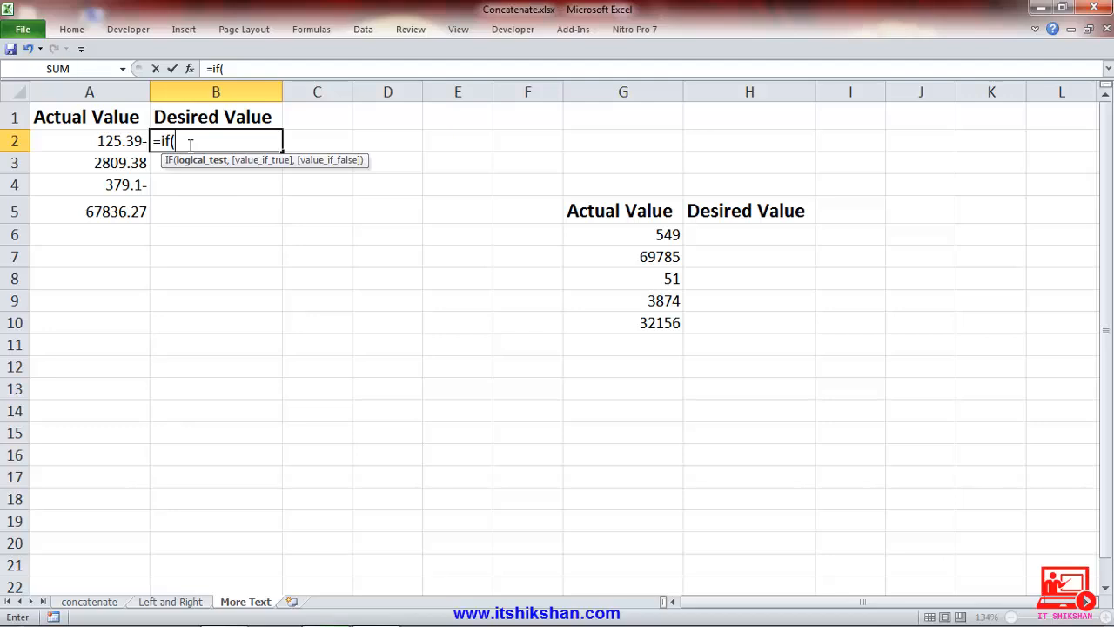
type("right")
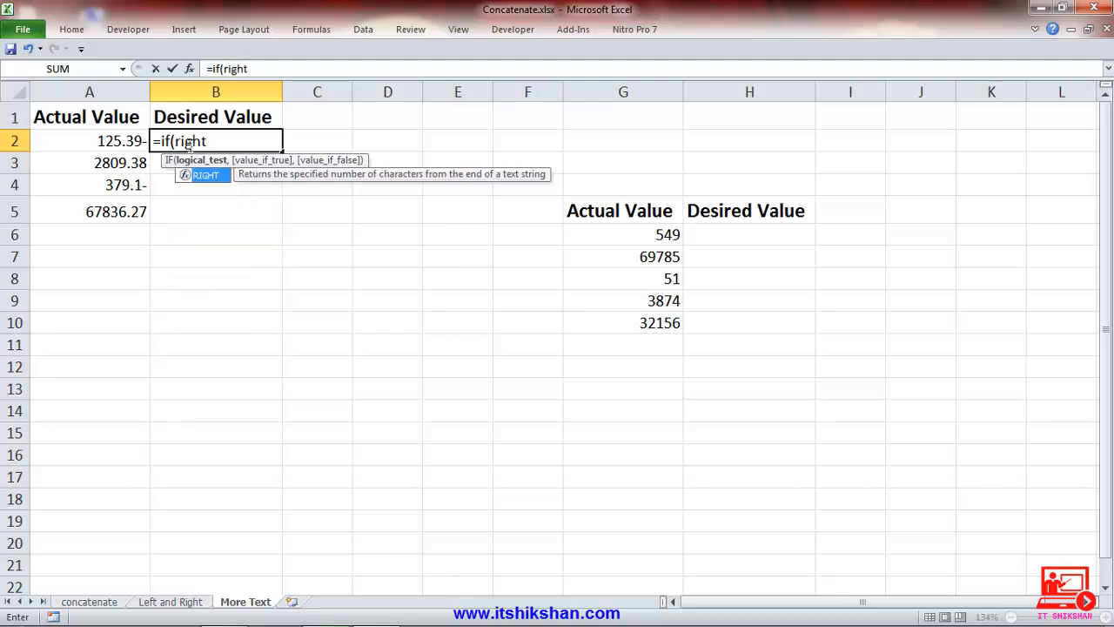
type("(")
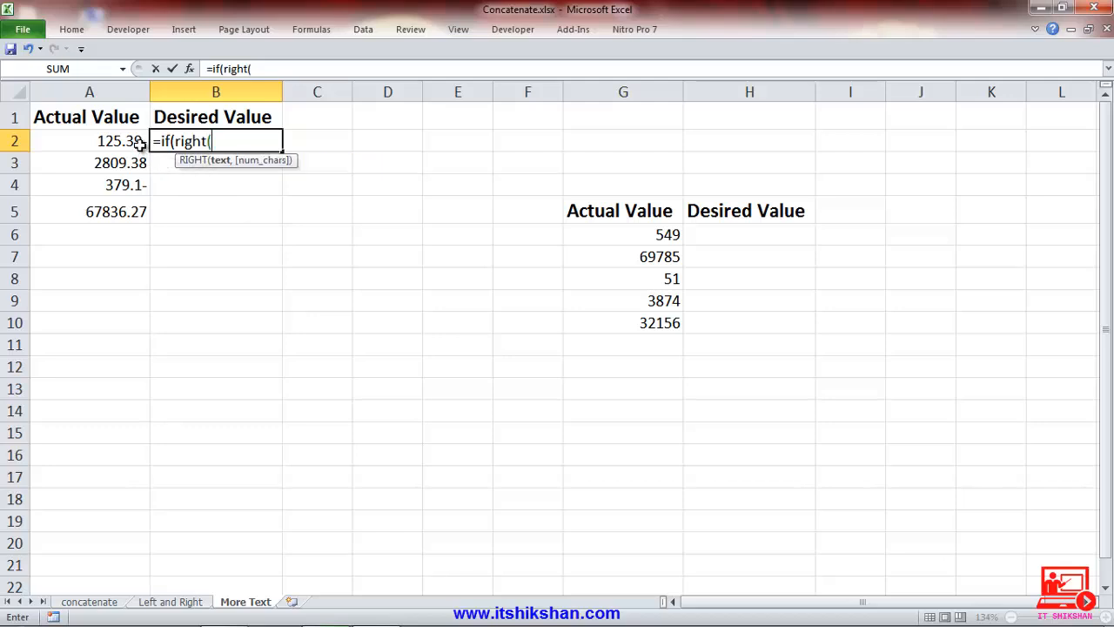
left_click(139, 144)
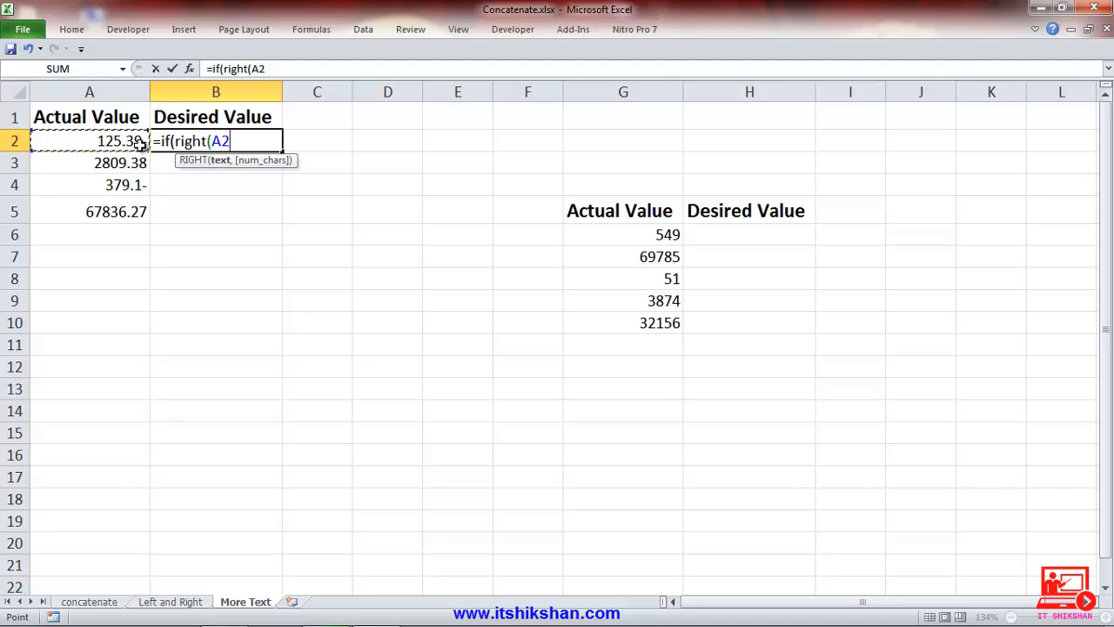
type(",1")
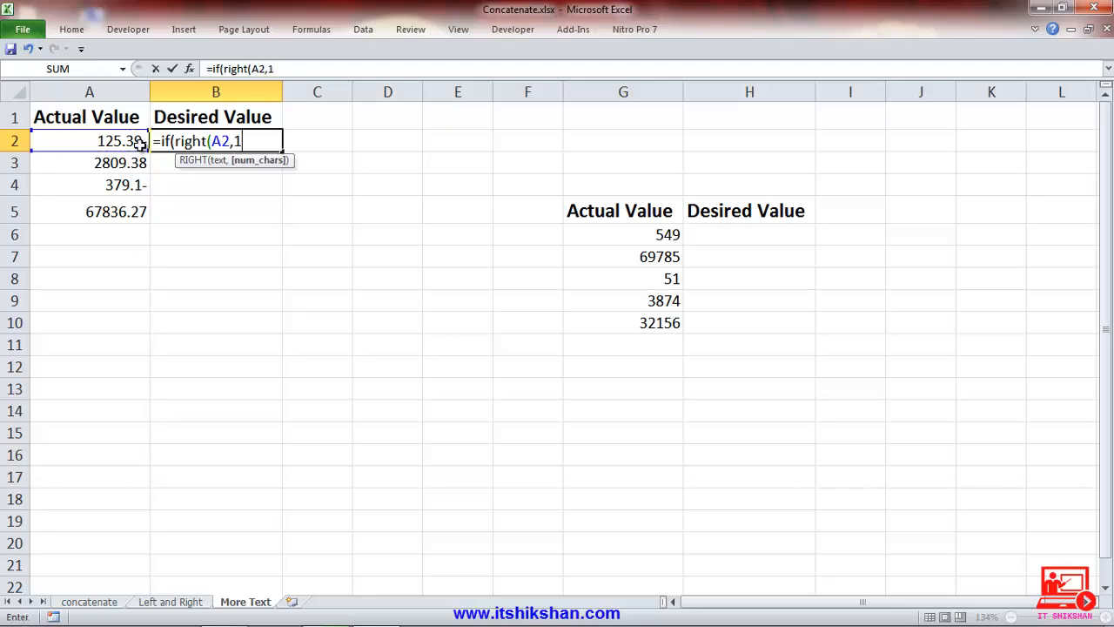
type(")")
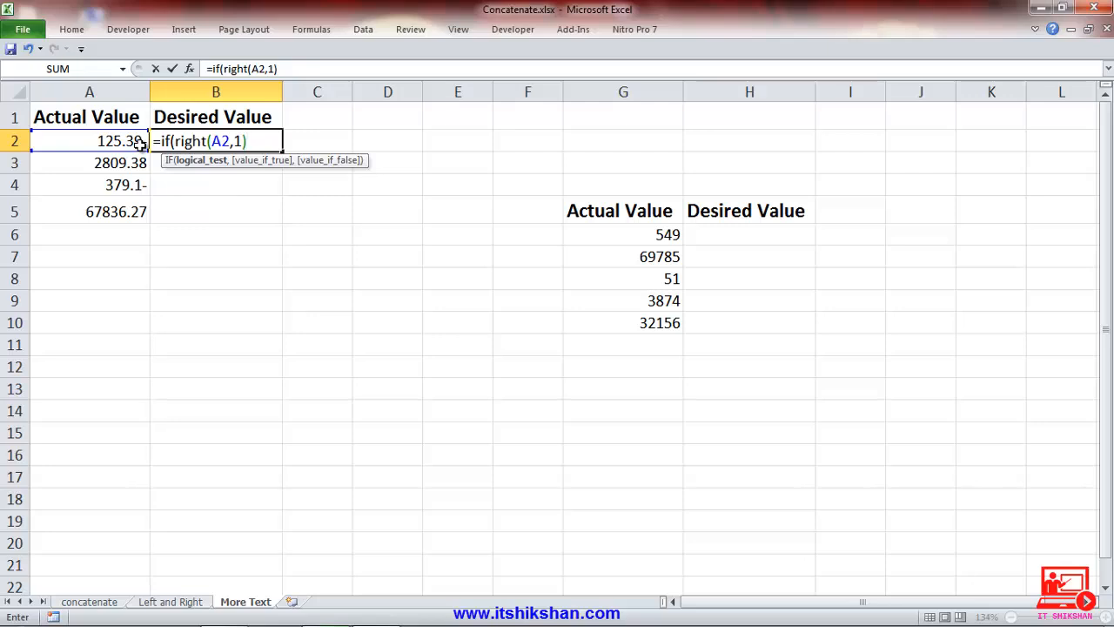
type("=\"-\",")
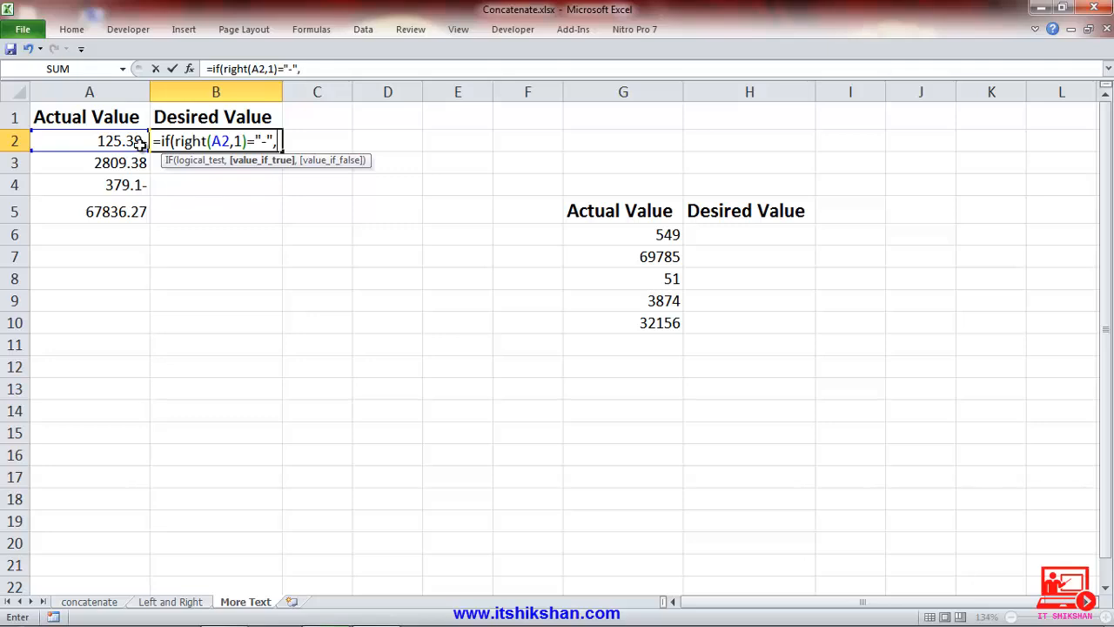
Add left(A2,len(A2)-1) as the IF formula's value-if-true, stripping the last character, and close the formula's parentheses.
type("left")
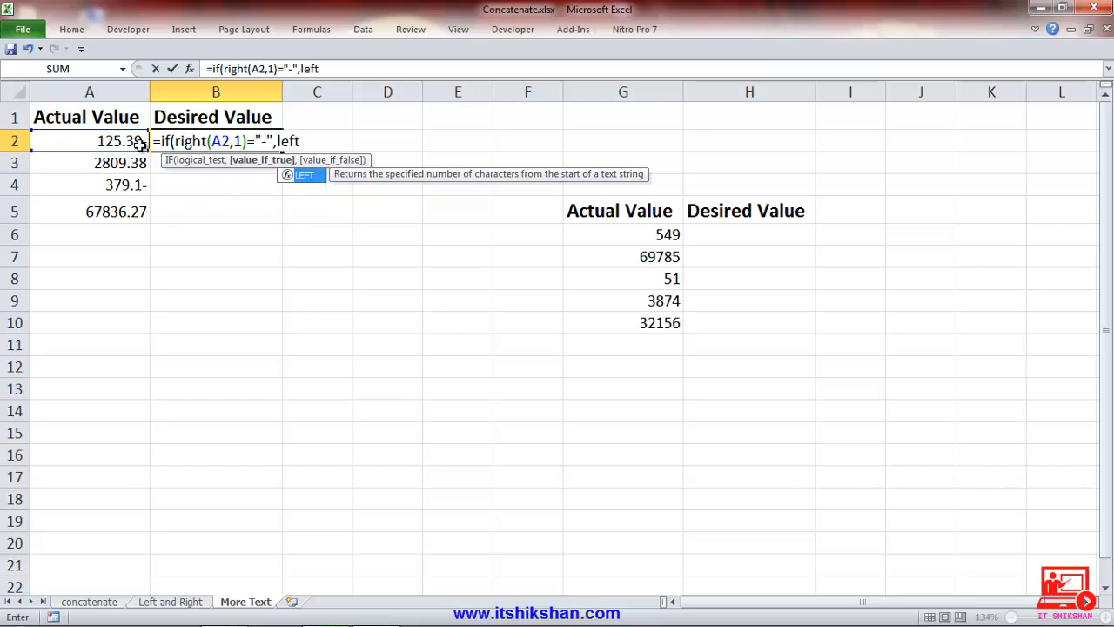
type("(")
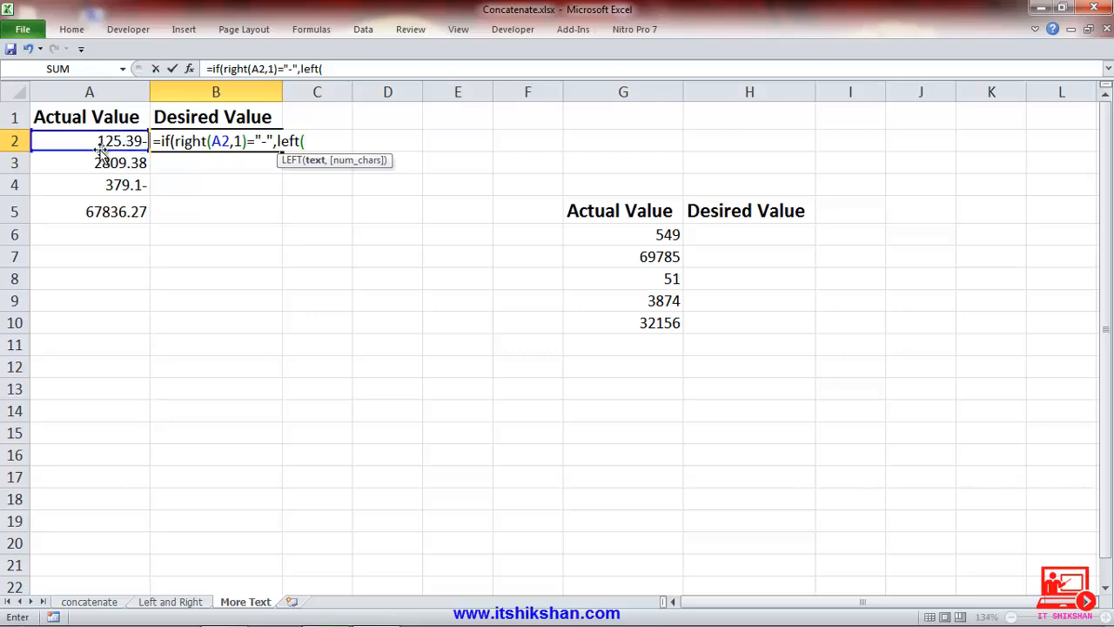
left_click(100, 144)
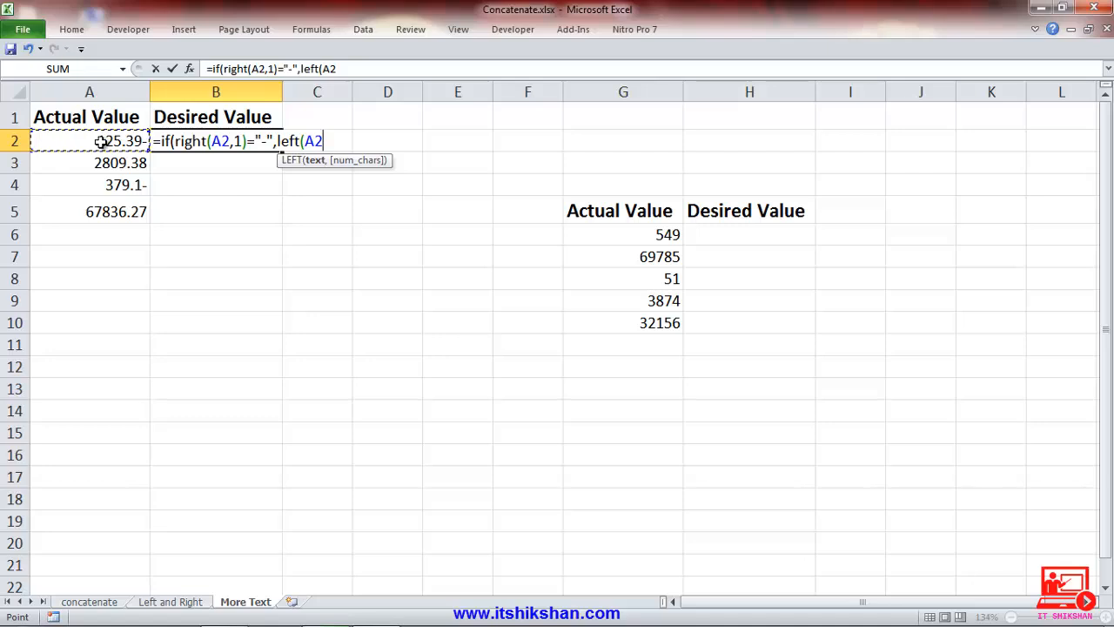
type(",")
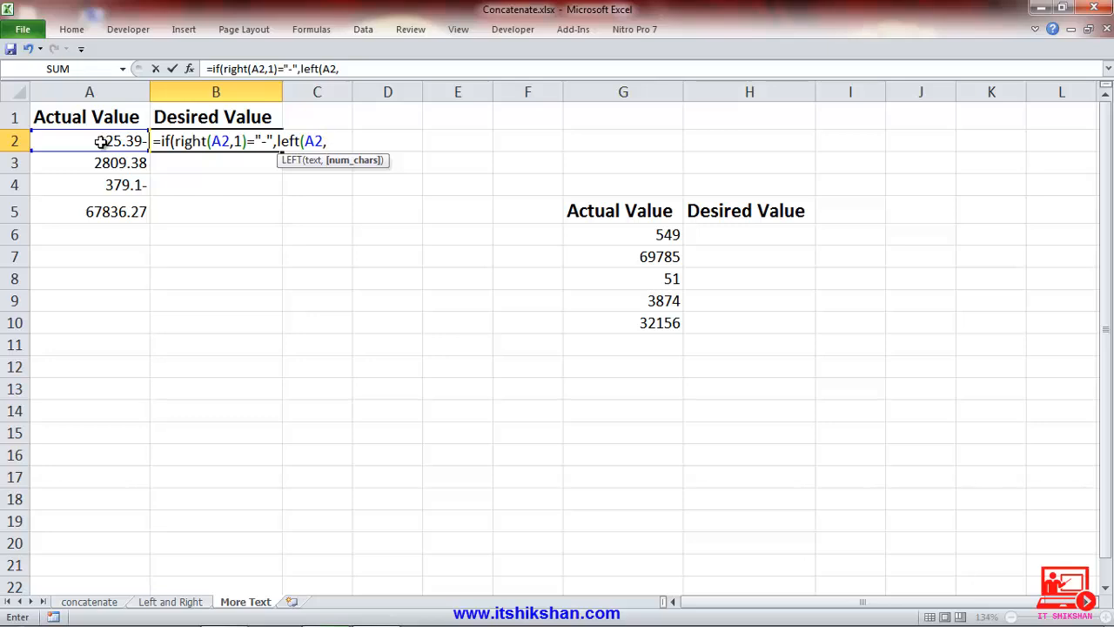
type("len")
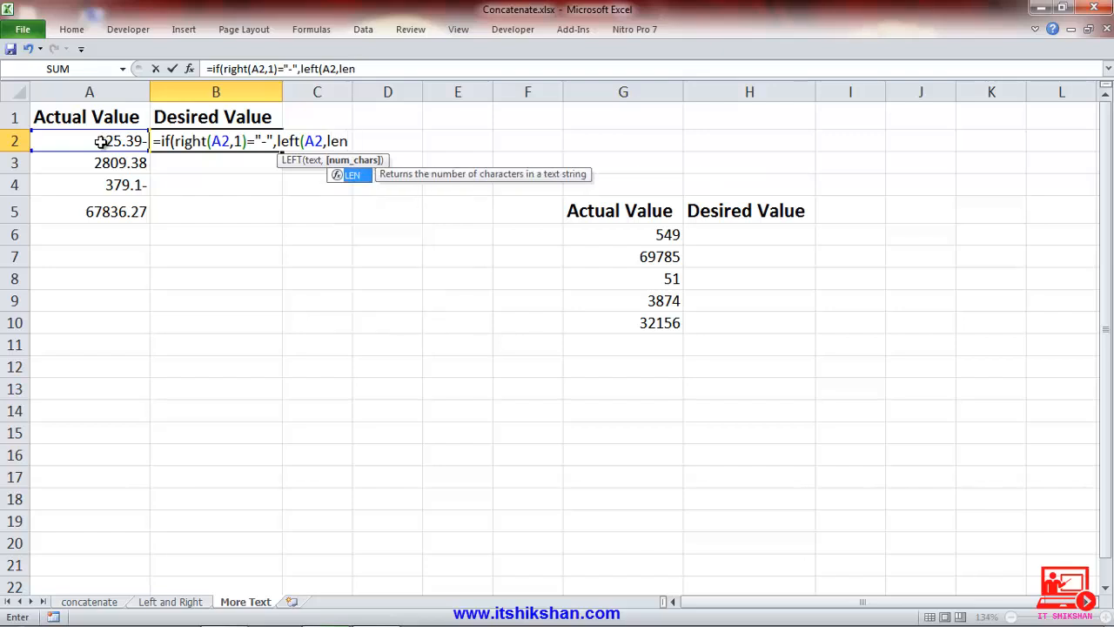
type("(")
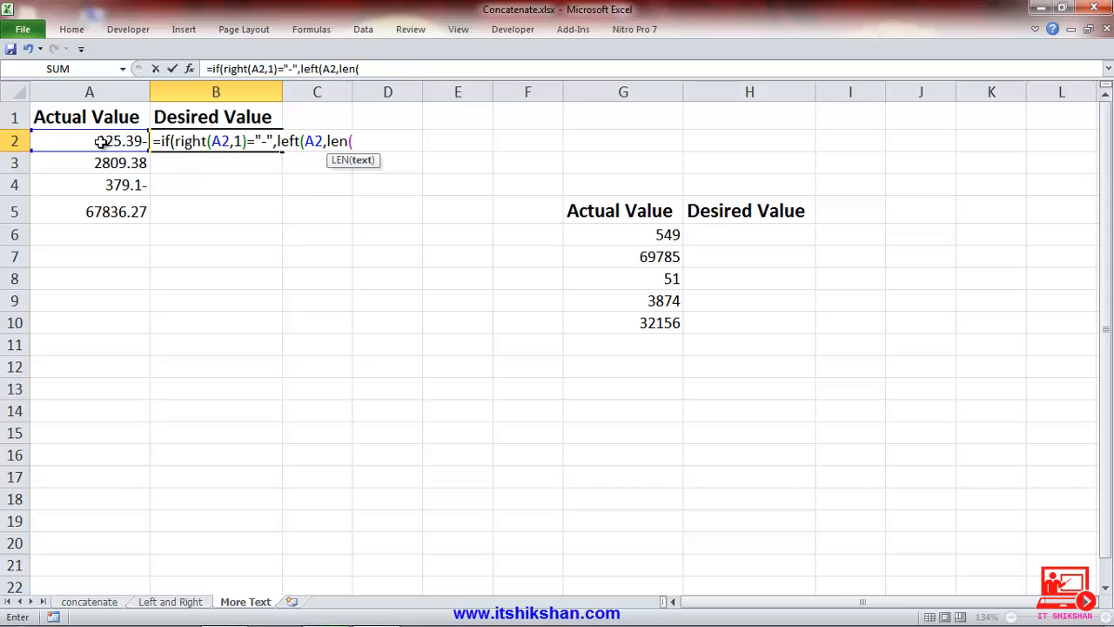
left_click(101, 142)
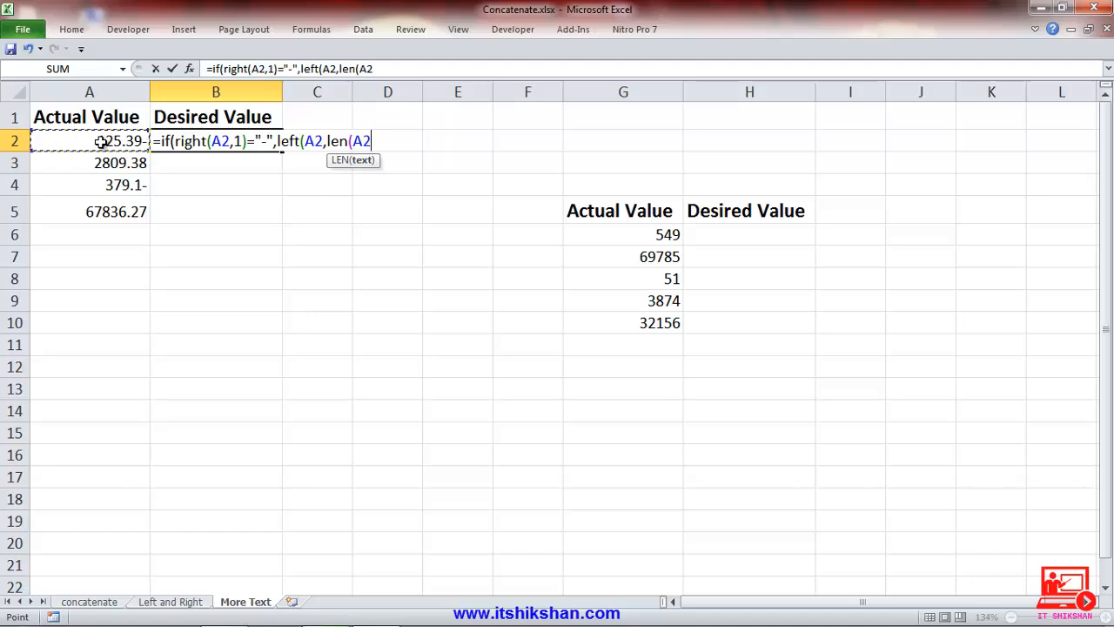
type(")-1")
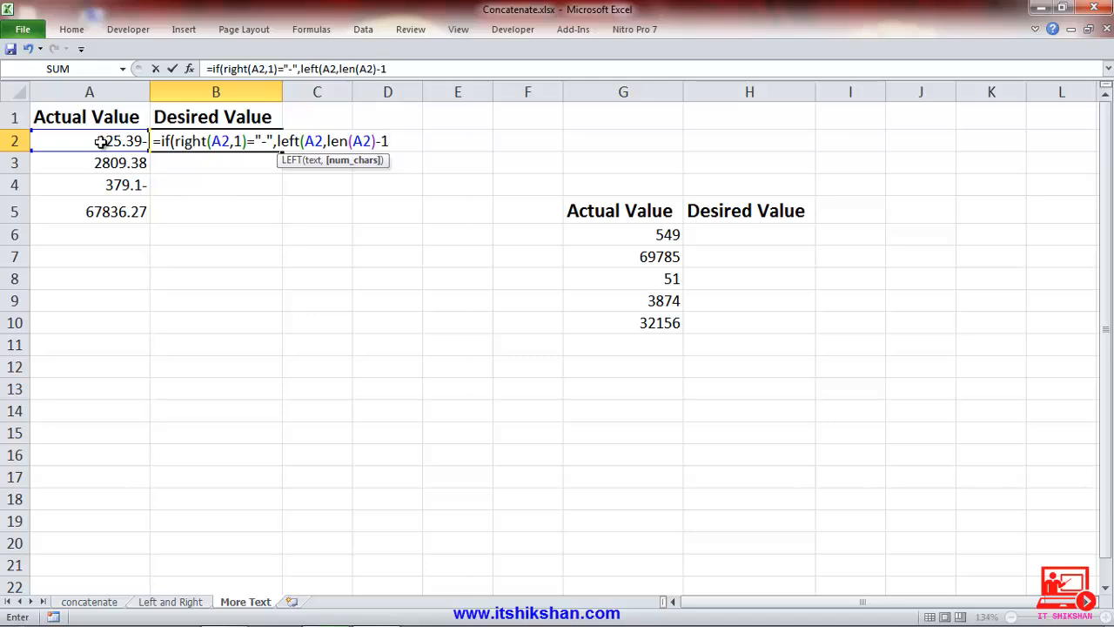
type(")")
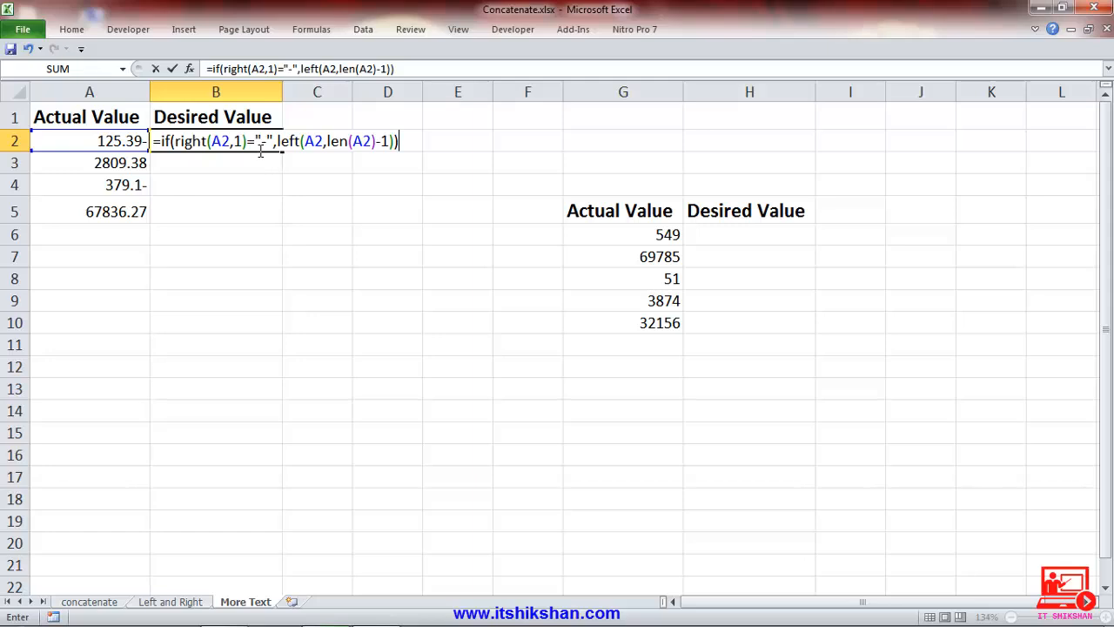
Multiply the LEFT result by -1, add A2 as the value-if-false, and enter the formula in B2.
left_click(396, 141)
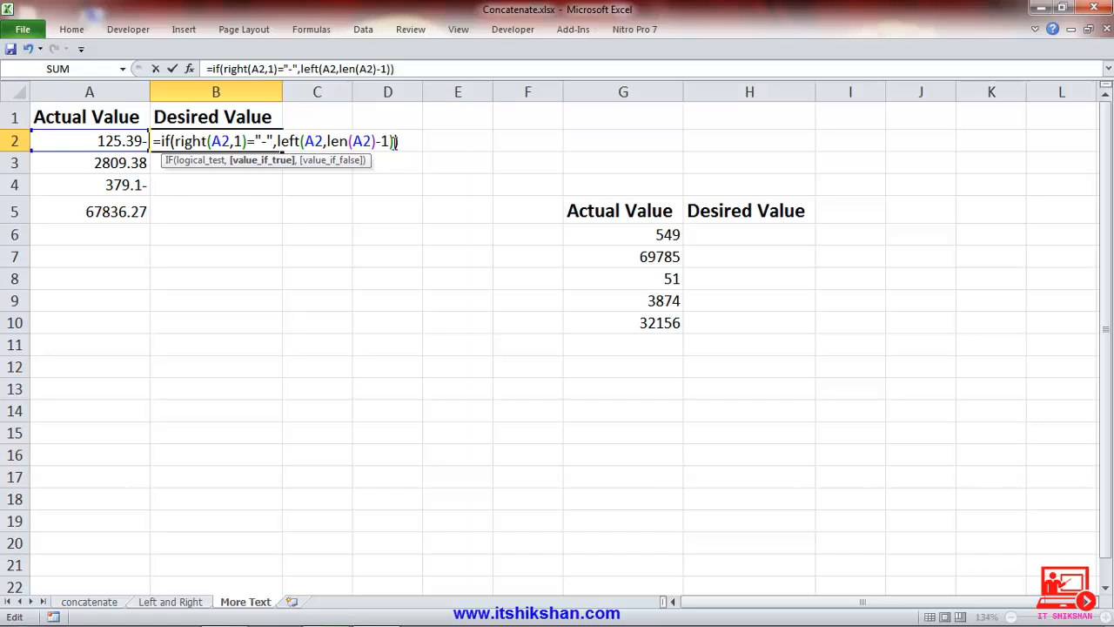
type("*-1,")
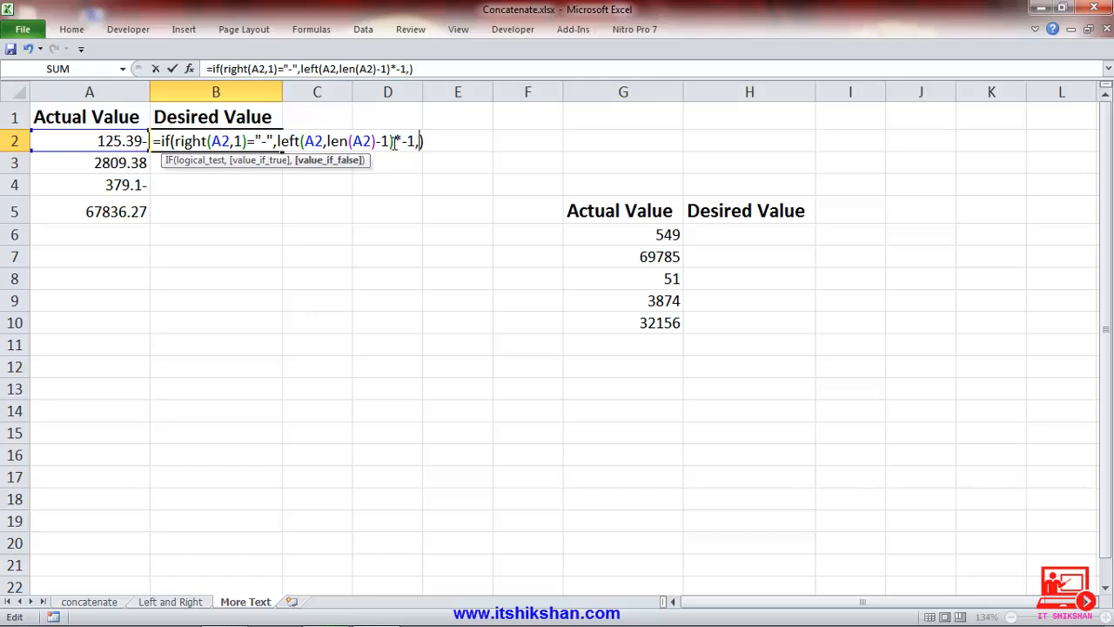
left_click(116, 139)
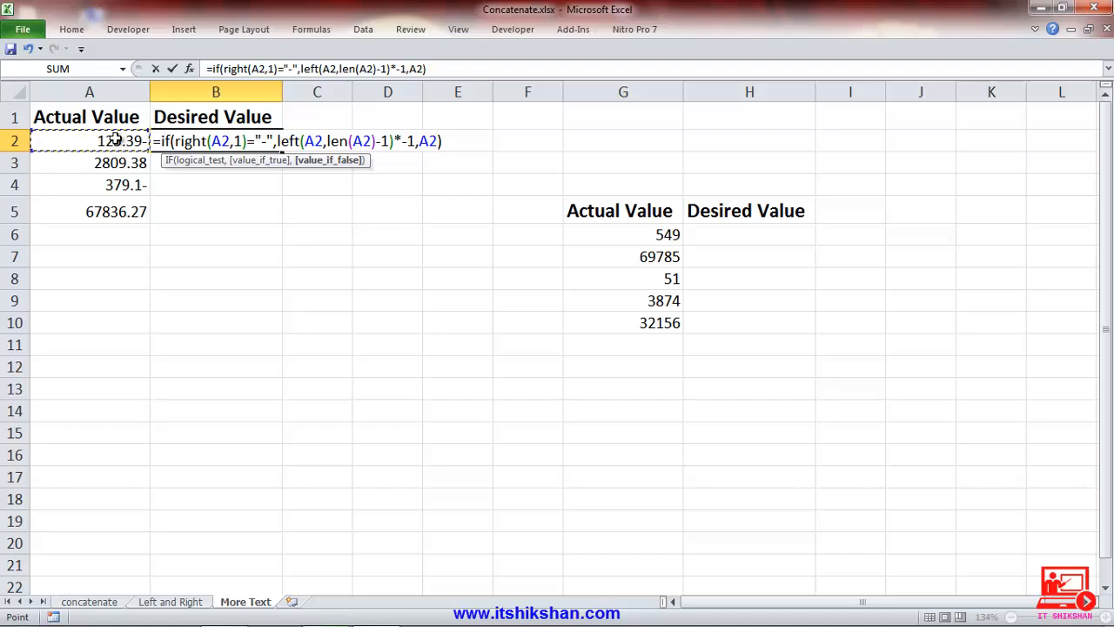
key("Return")
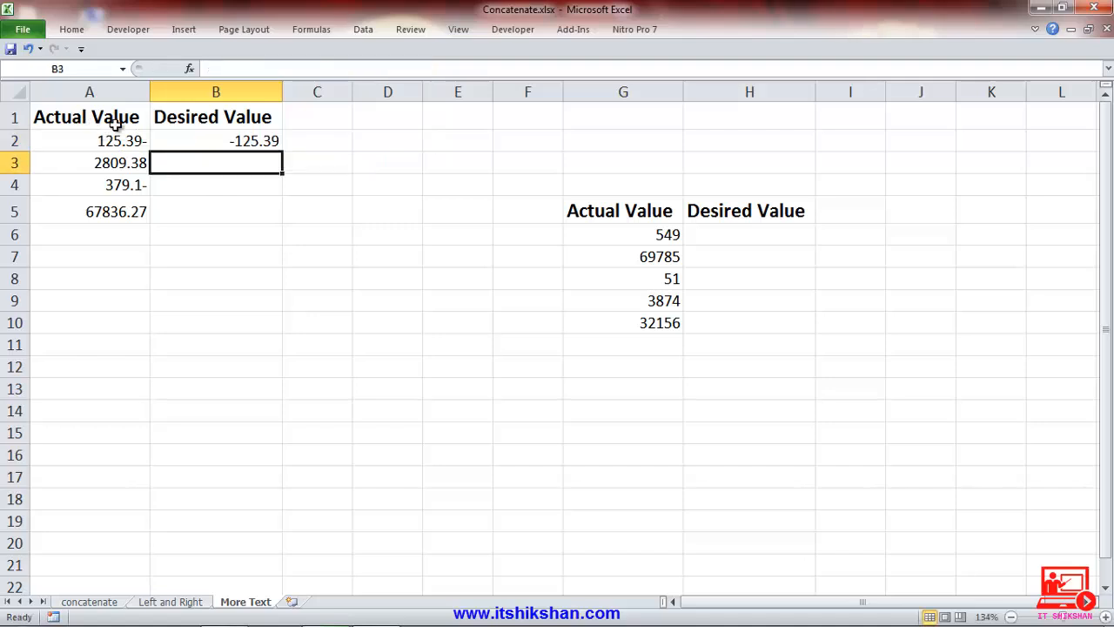
Fill the B2 formula down through B5 and check the copied formulas in B3 and B5.
left_click(176, 141)
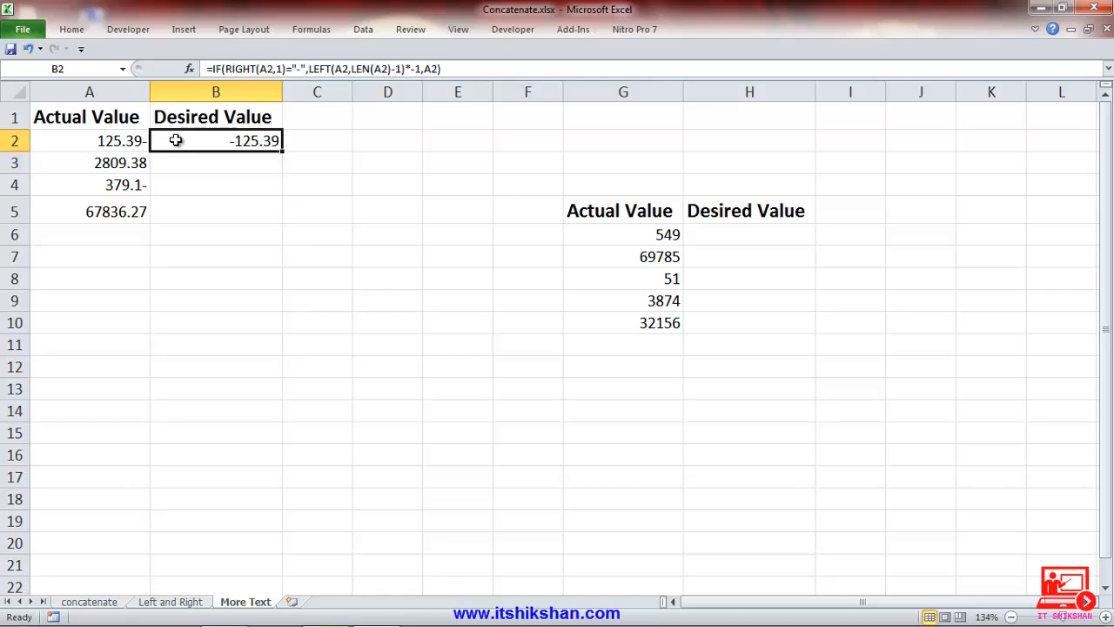
double_click(280, 151)
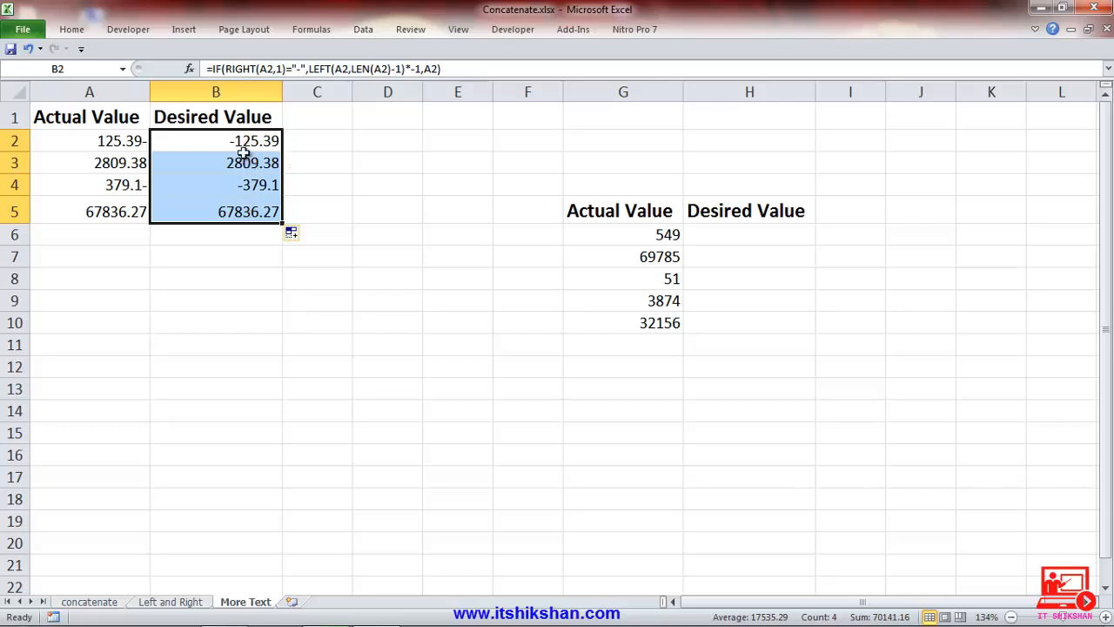
left_click(246, 158)
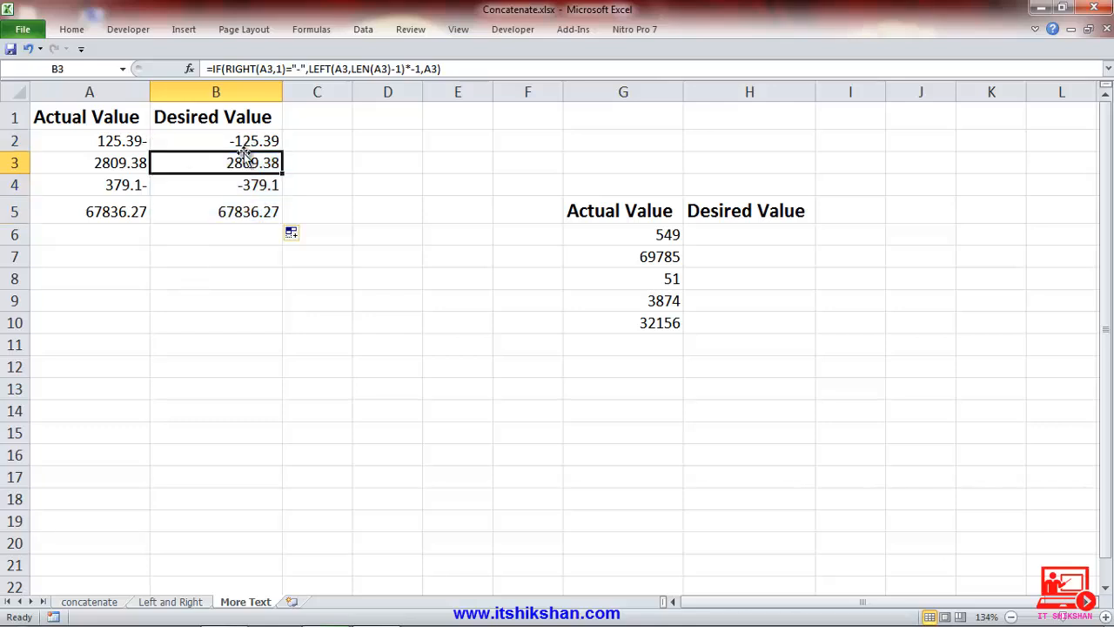
left_click(267, 214)
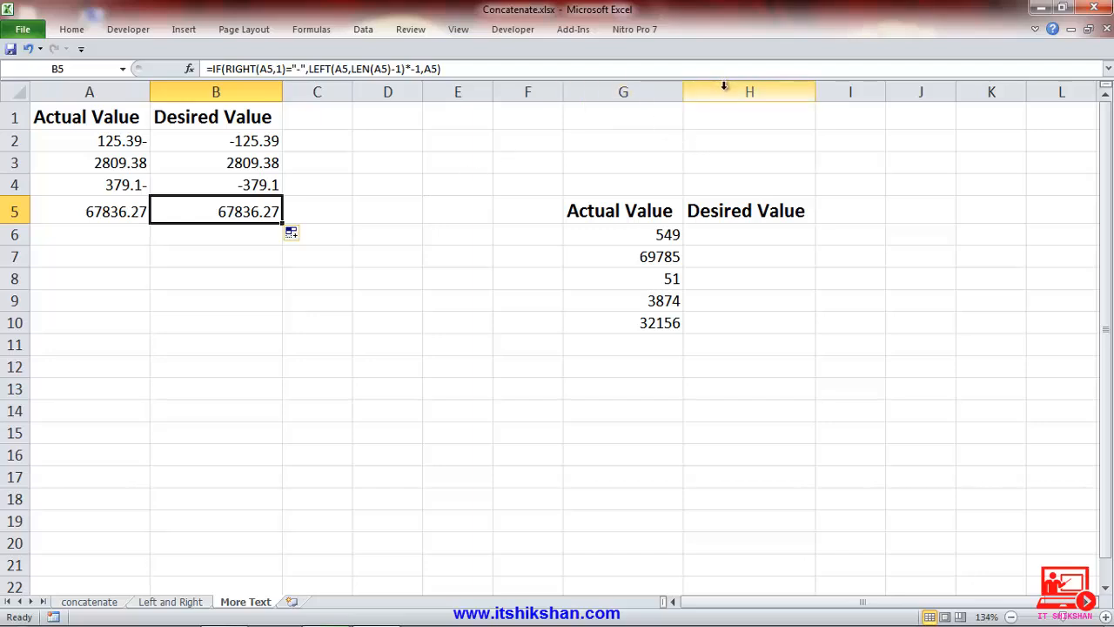
Try entering 00549 directly in H6 as the desired value for G6, and clear the cell.
left_click(636, 221)
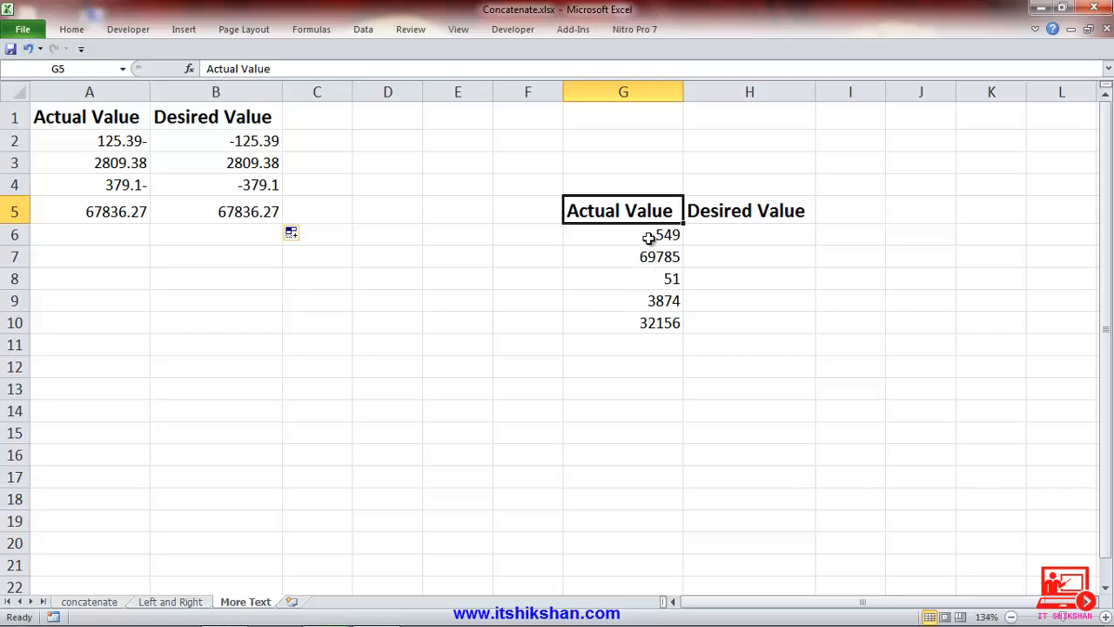
left_click(649, 238)
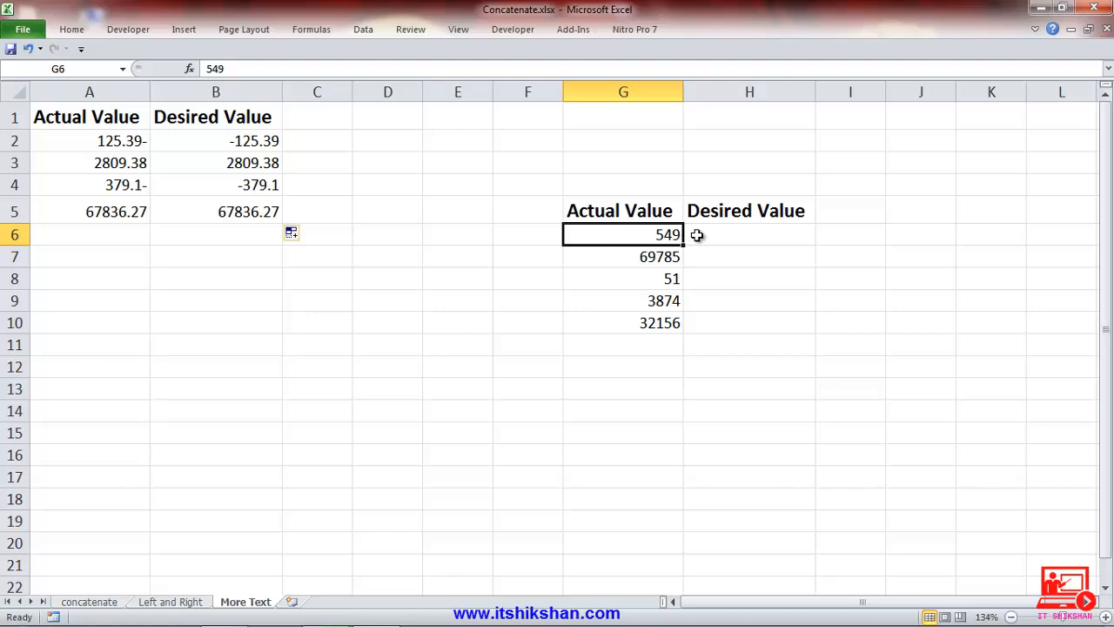
left_click(697, 236)
type("00")
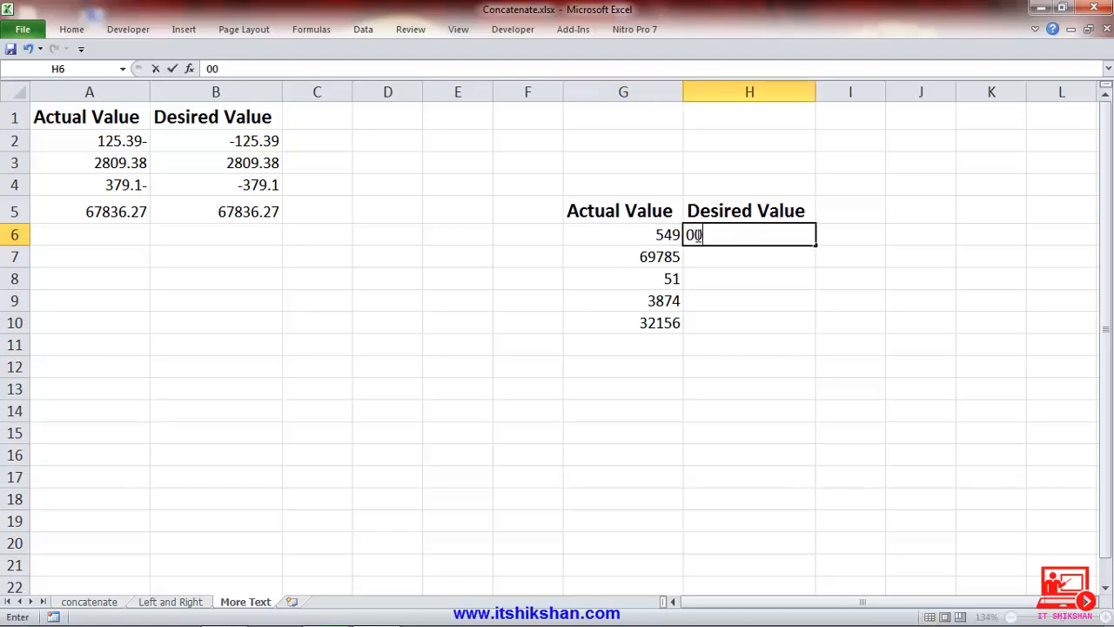
type("549")
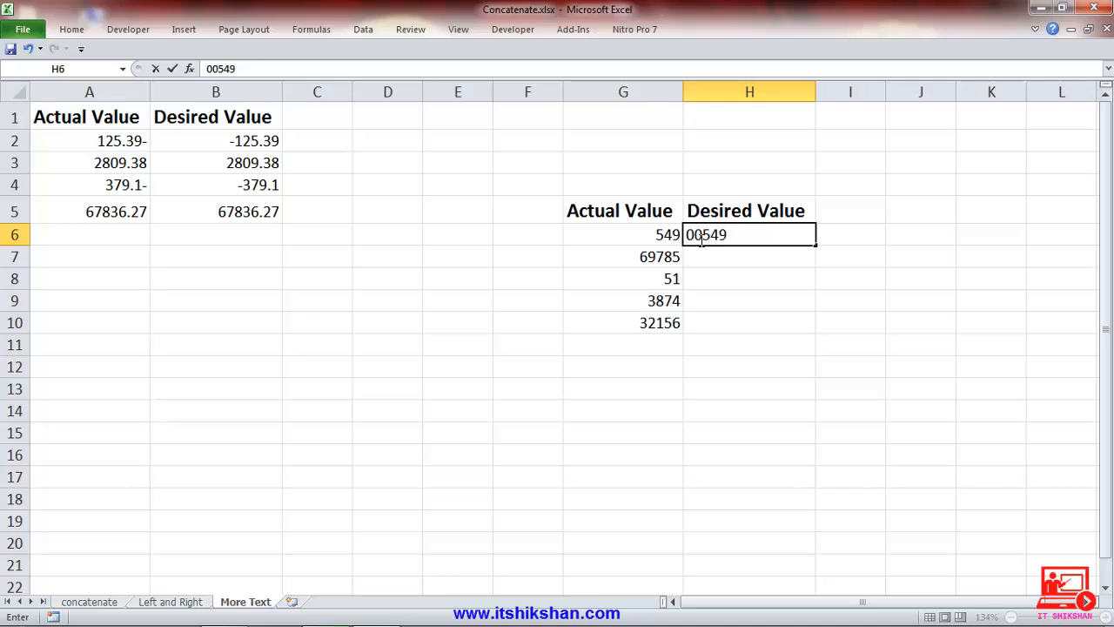
key("Return")
left_click(700, 239)
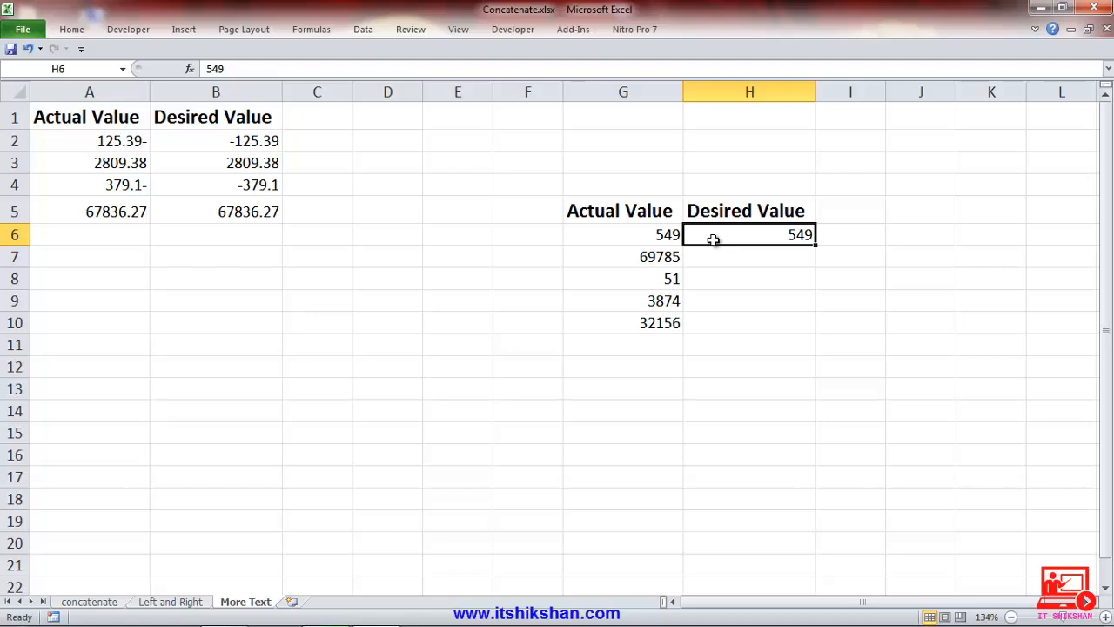
key("Delete")
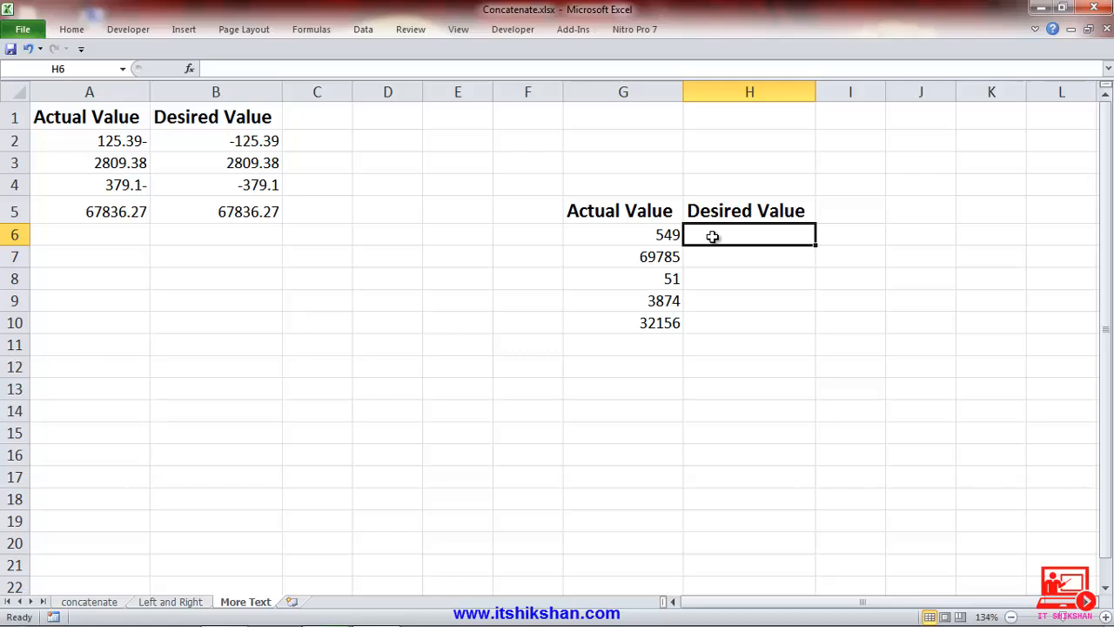
Enter =text(G6,"00000") in H6 to pad the actual value with leading zeros to five digits.
double_click(713, 237)
type("=")
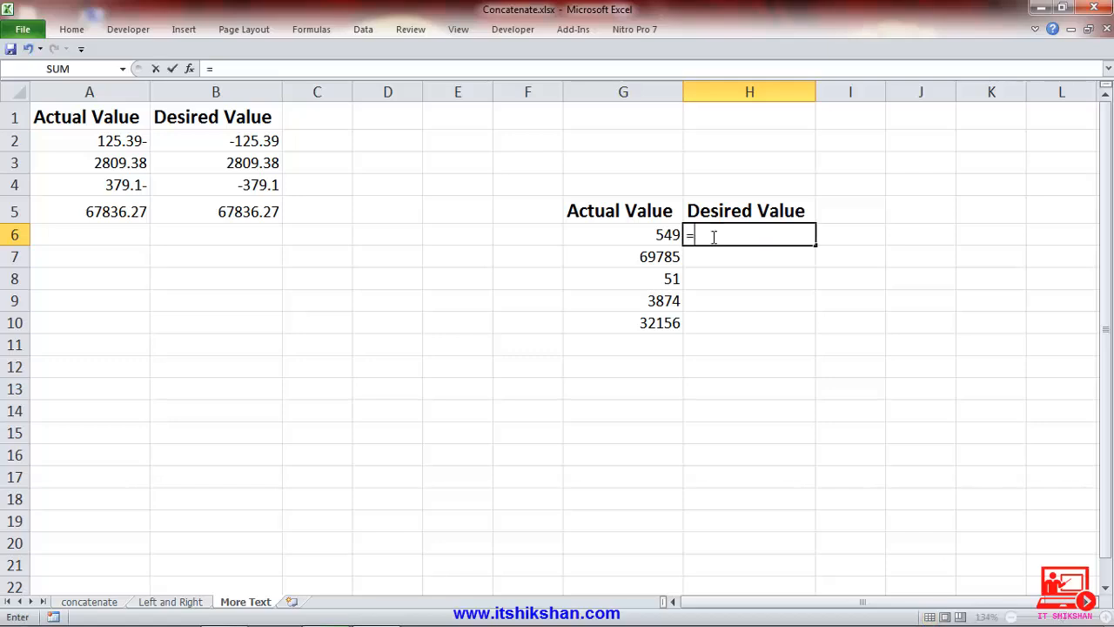
type("text(")
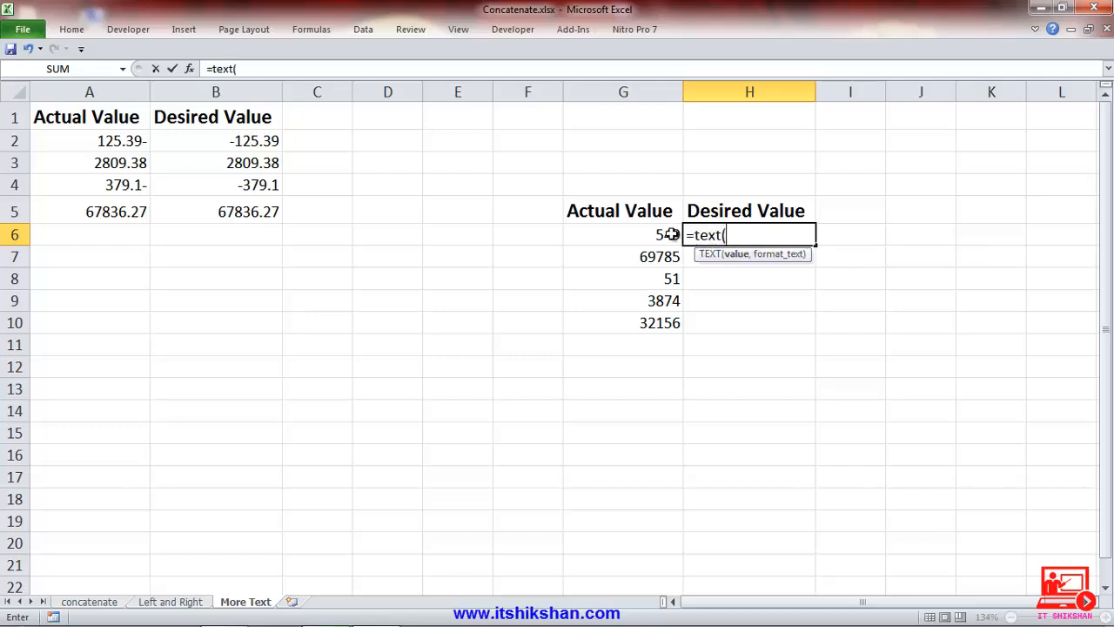
left_click(671, 234)
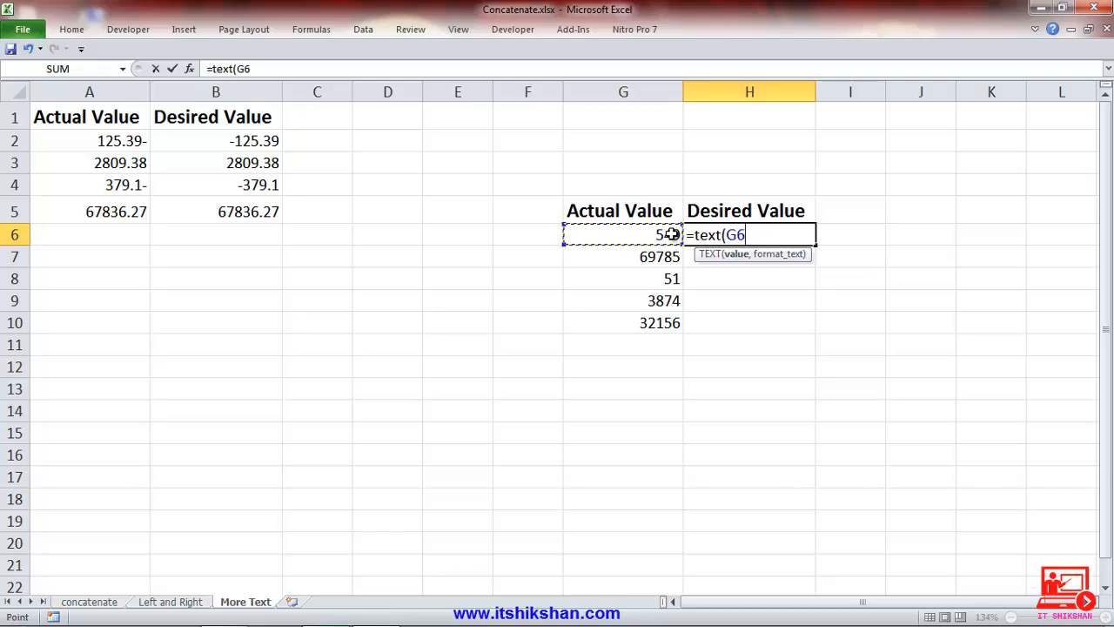
type(",")
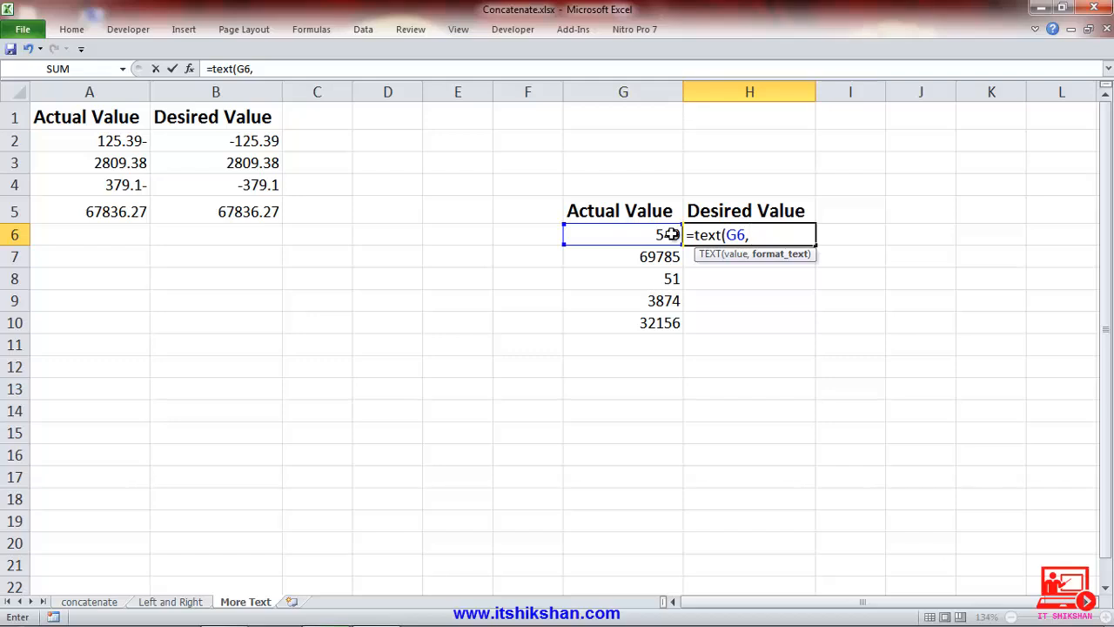
type("\"")
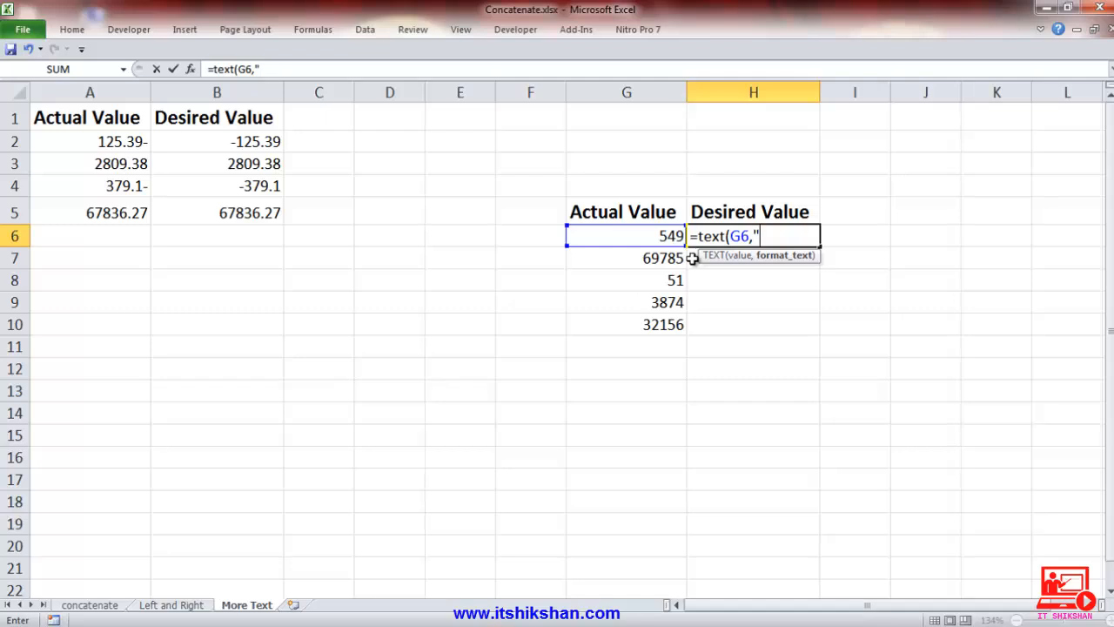
type("00000")
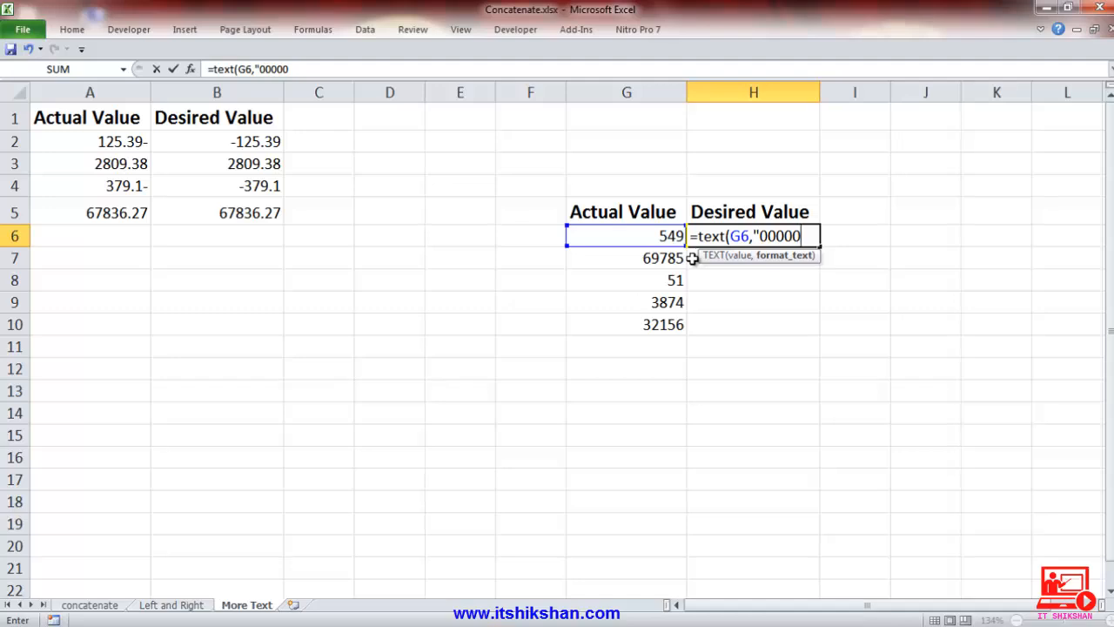
type("\")")
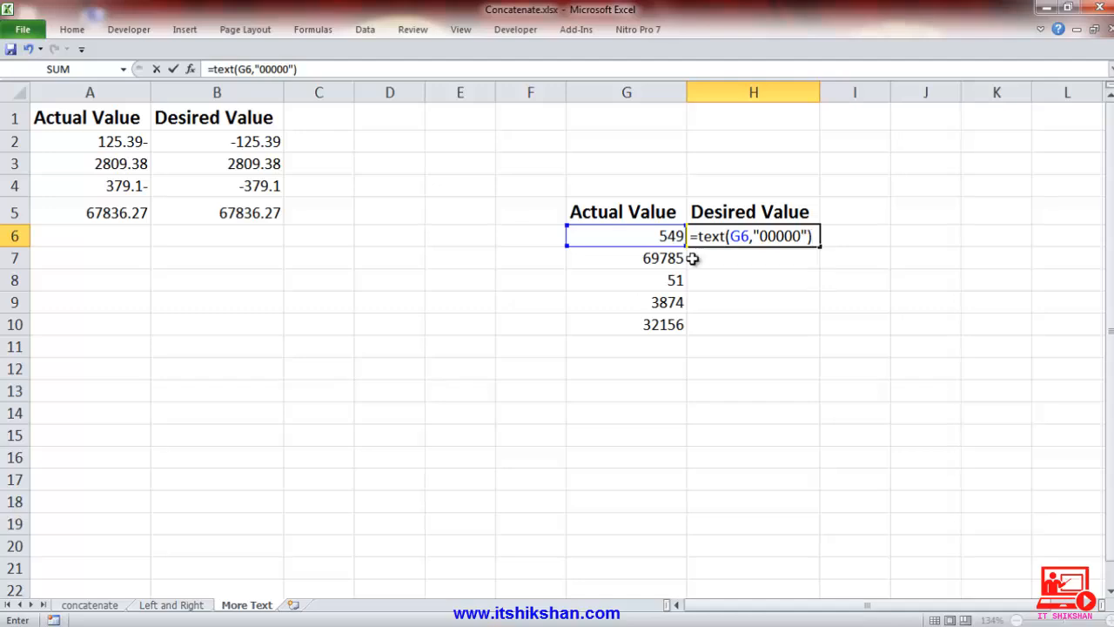
key("Return")
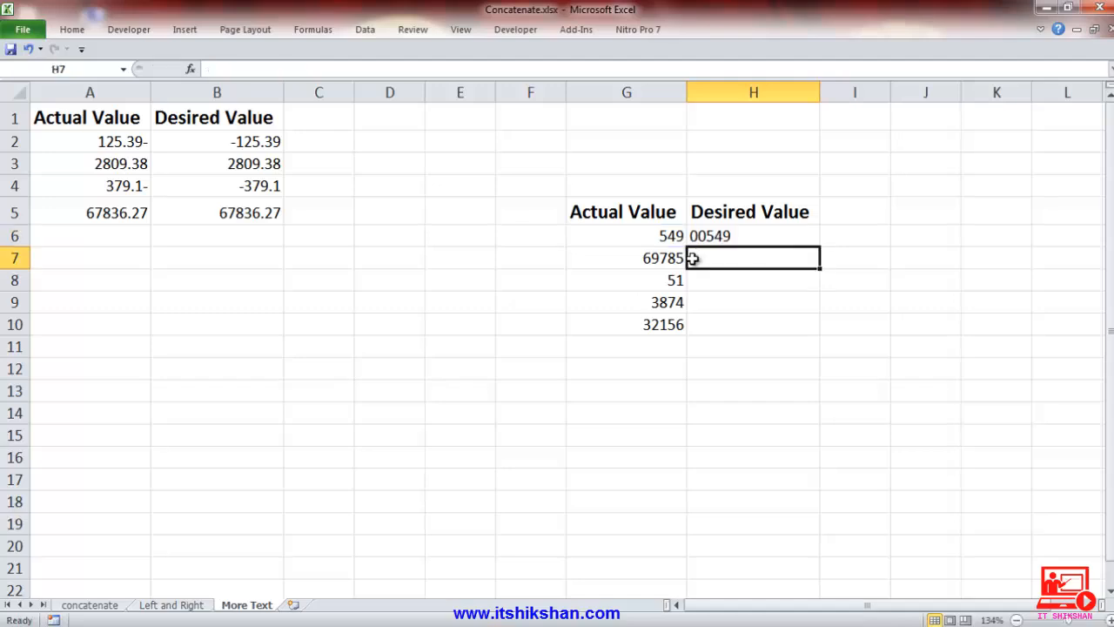
Fill the H6 formula down through H10 and check the copied formulas in H7 and H8 against the actual values.
left_click(700, 238)
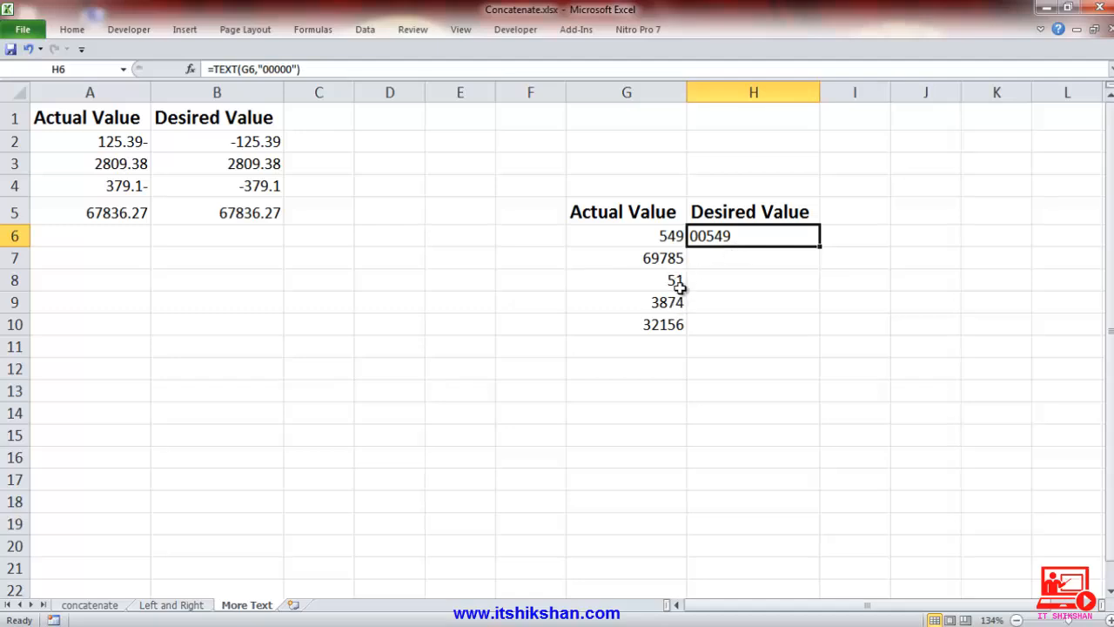
double_click(819, 248)
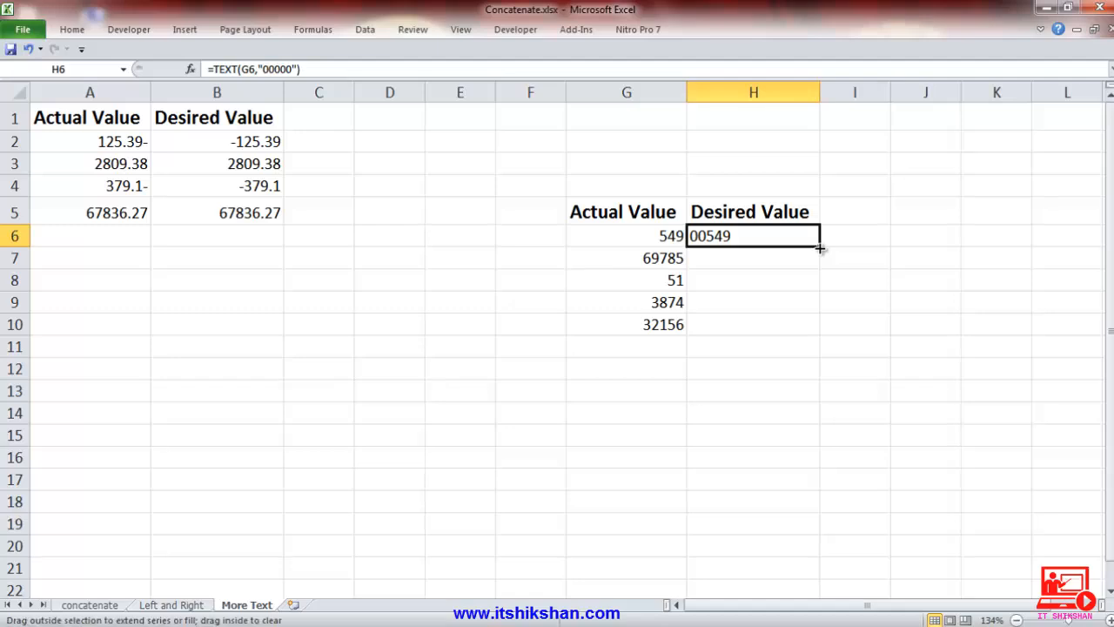
left_click(771, 256)
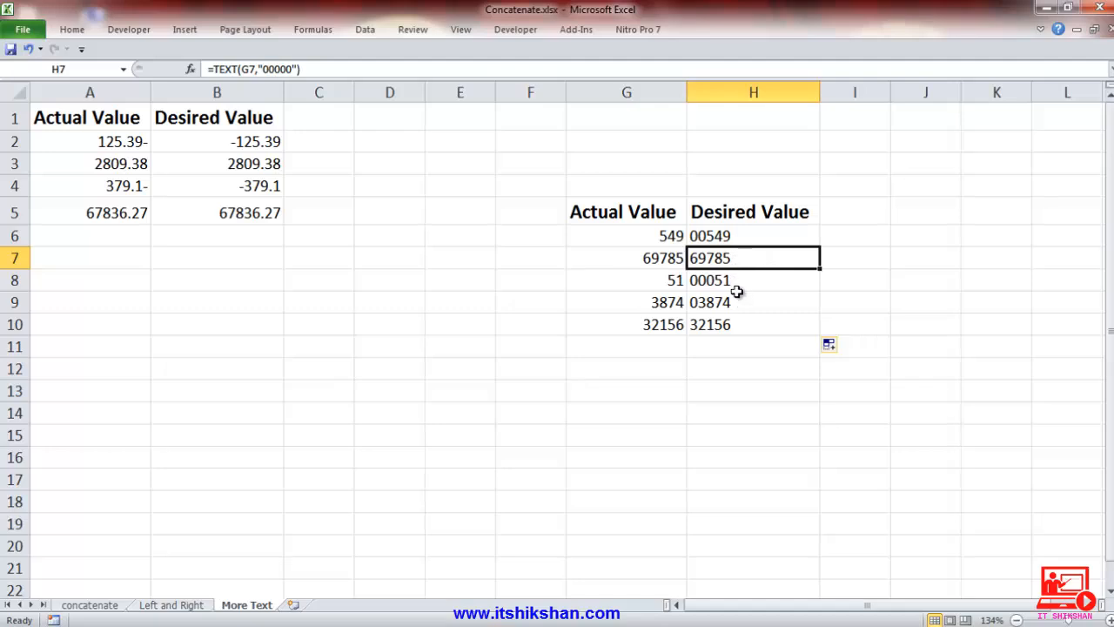
left_click(734, 281)
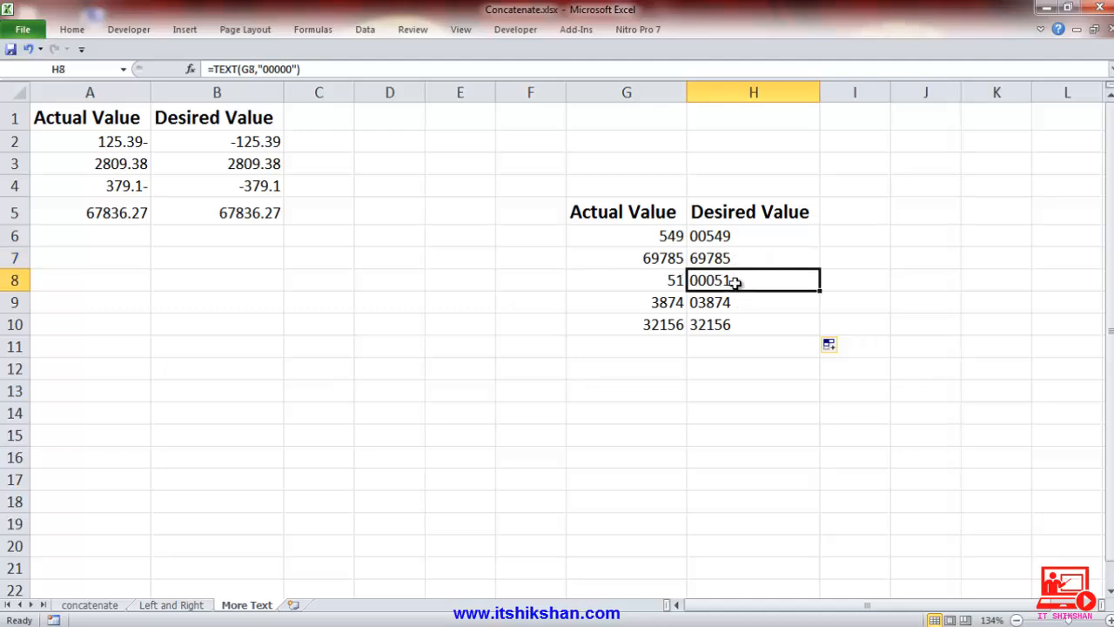
left_click(675, 280)
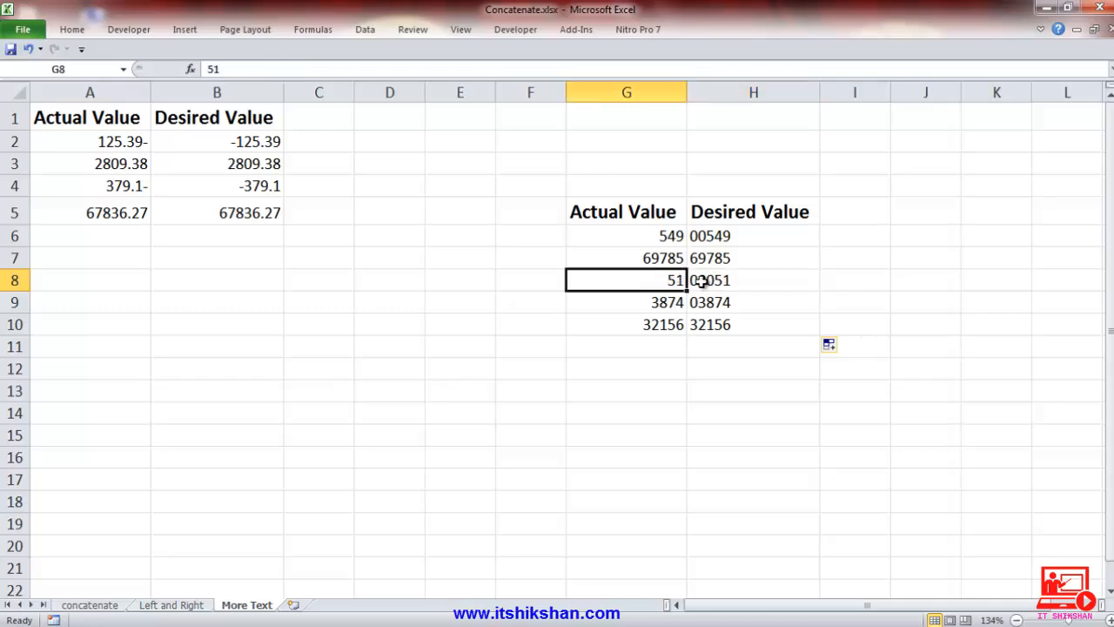
left_click(701, 282)
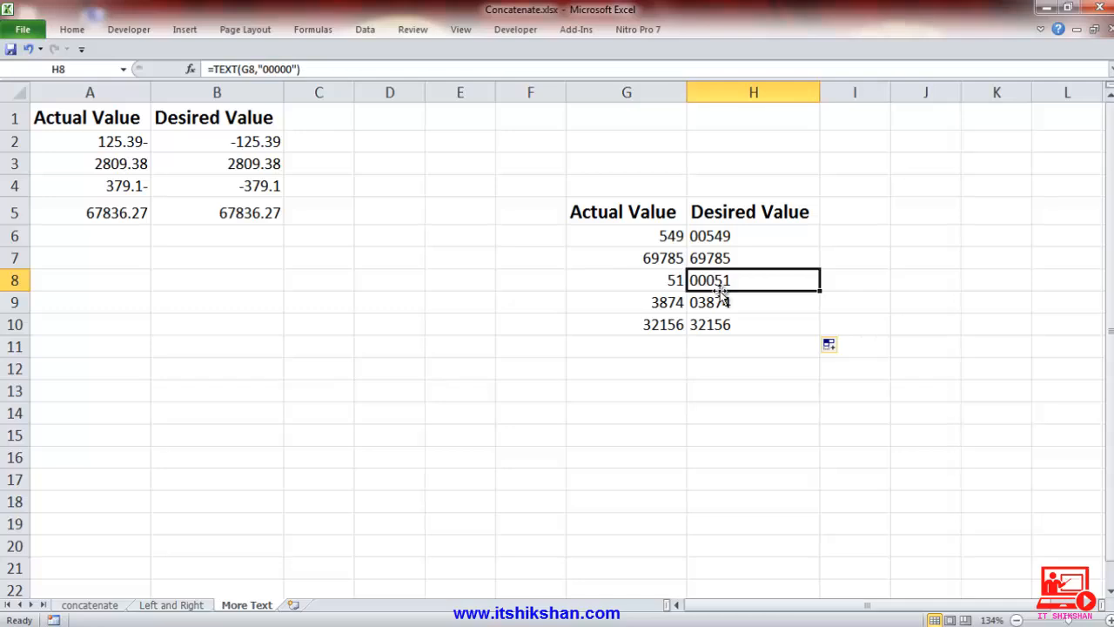
Use AutoSum in H12 to total the padded values in H6:H10, and check the resulting cell.
left_click(719, 363)
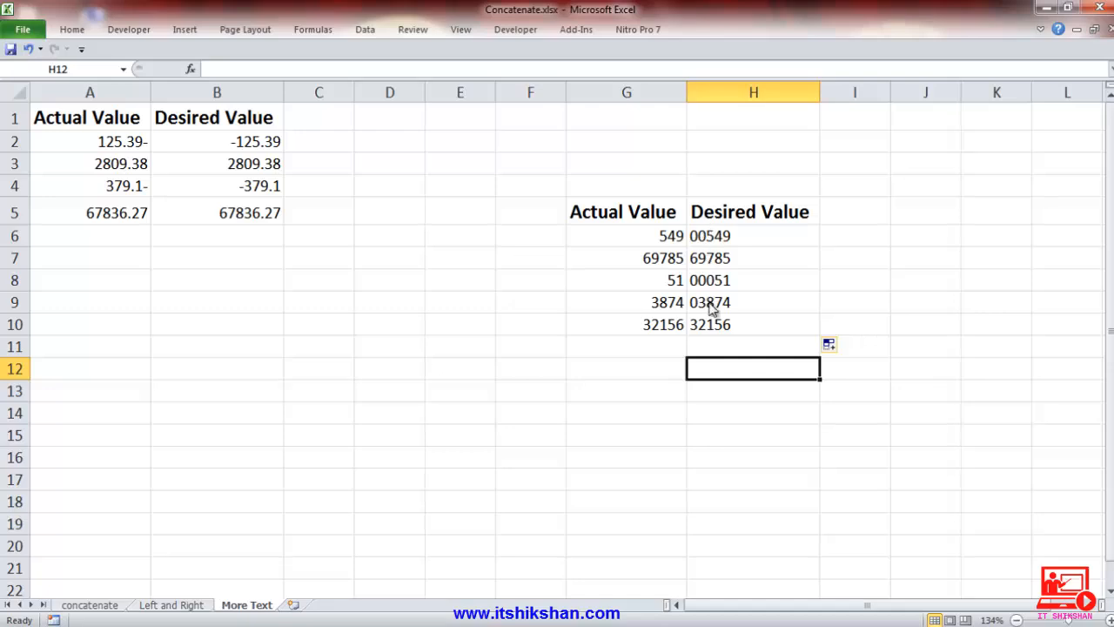
left_click(69, 30)
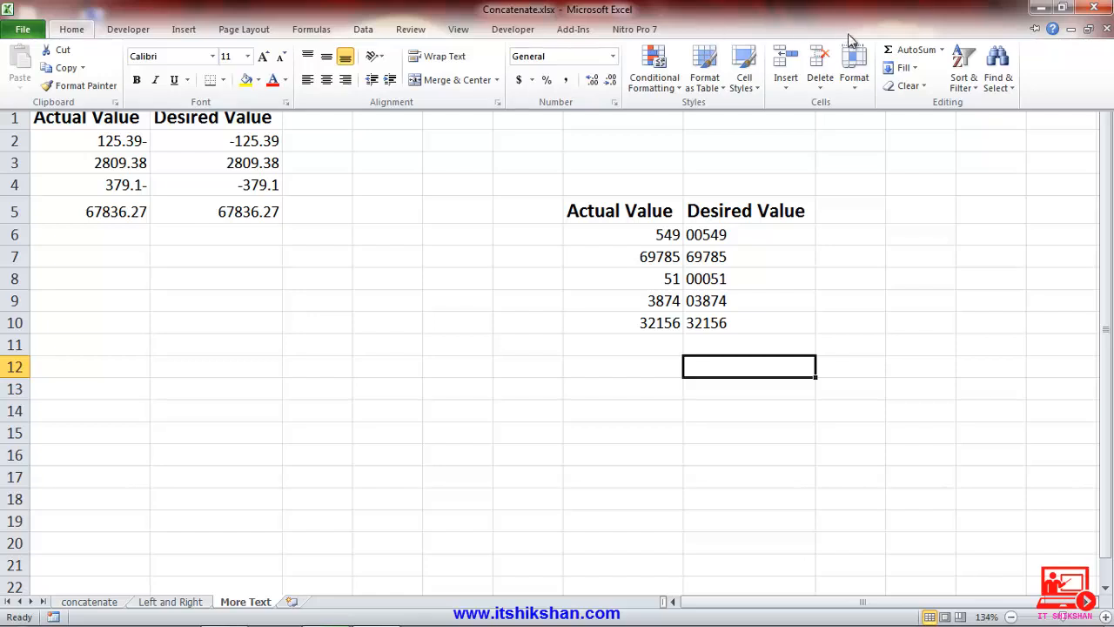
left_click(917, 50)
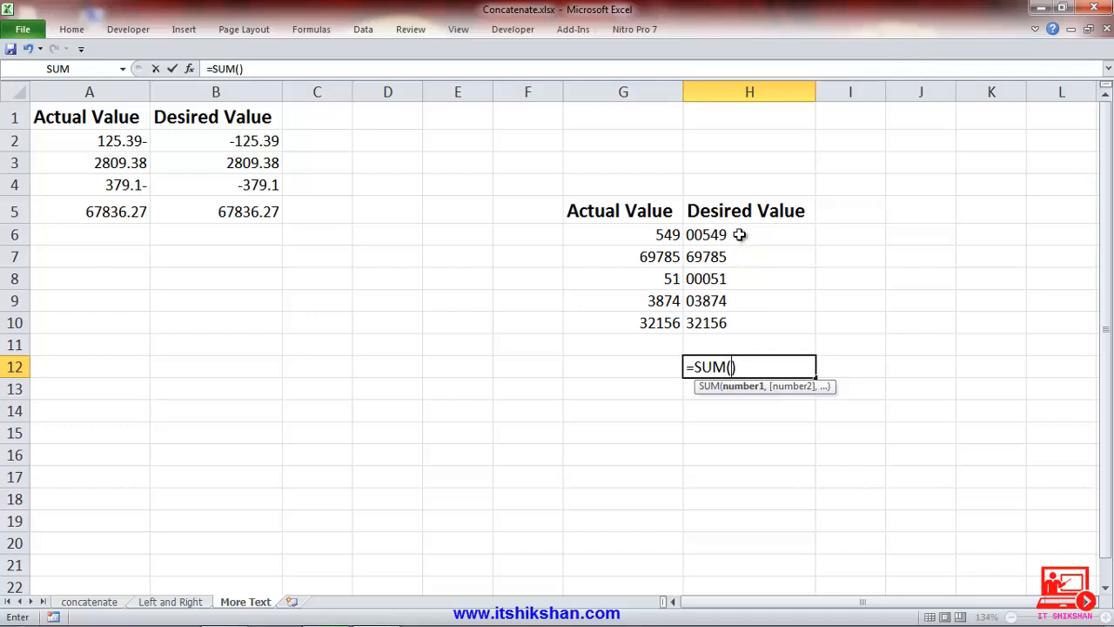
left_click_drag(739, 236, 744, 323)
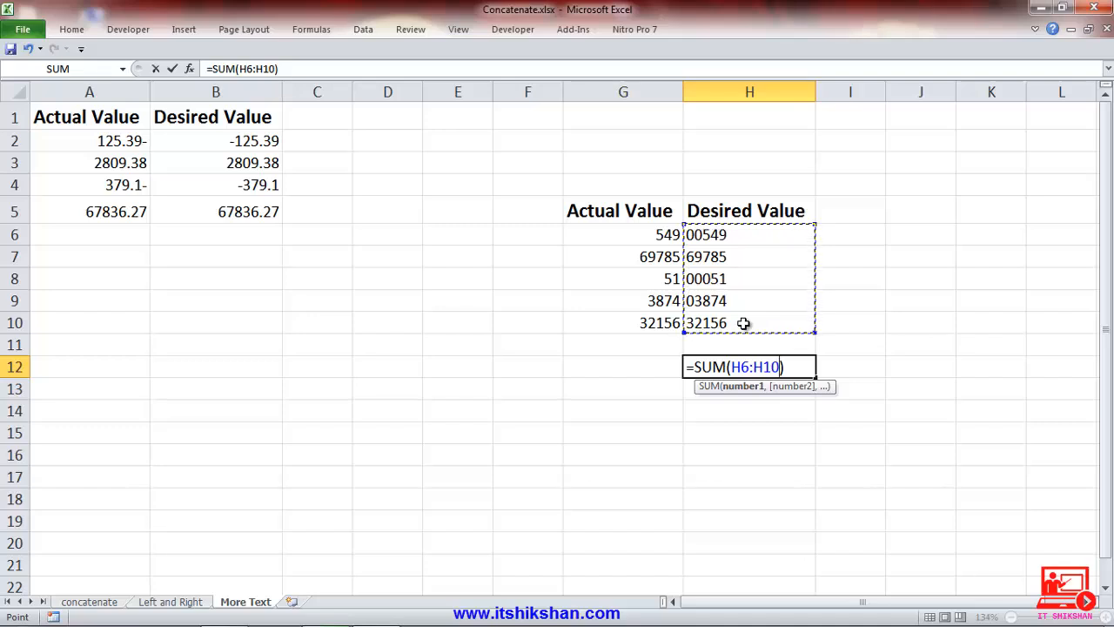
key("Return")
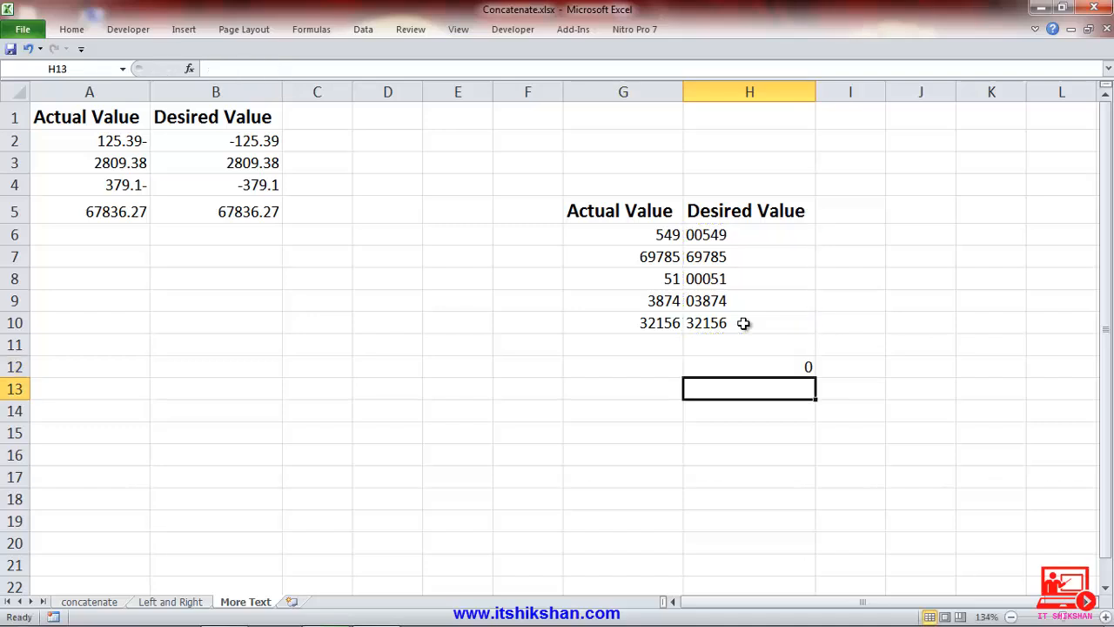
left_click(759, 364)
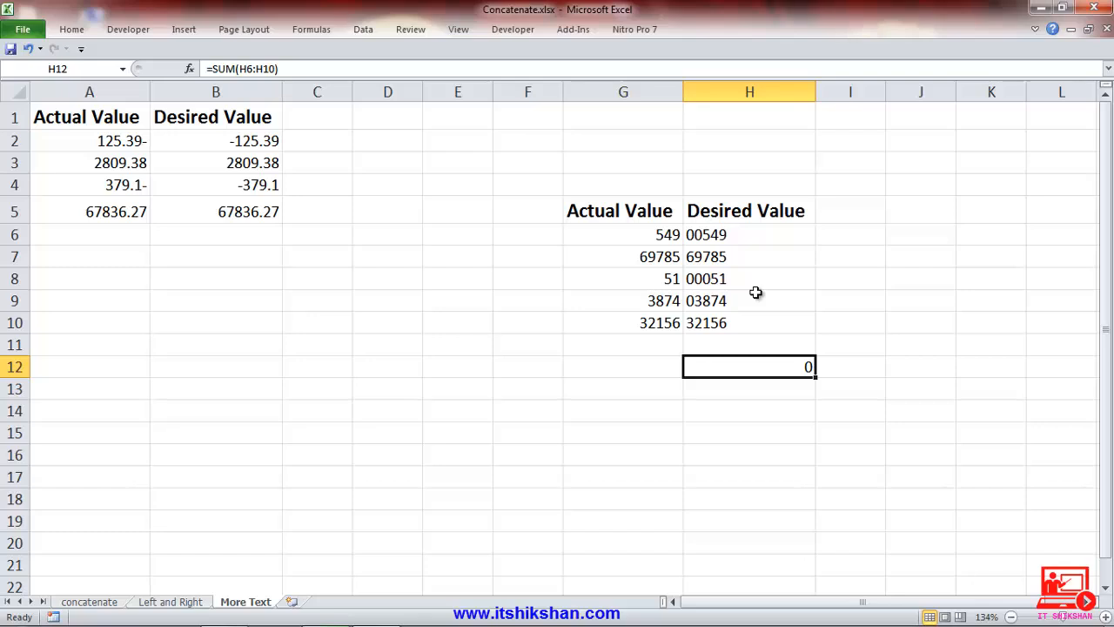
Enter =sum(value(H6:H10)) in H14 to convert the padded text values to numbers and total them.
left_click(723, 416)
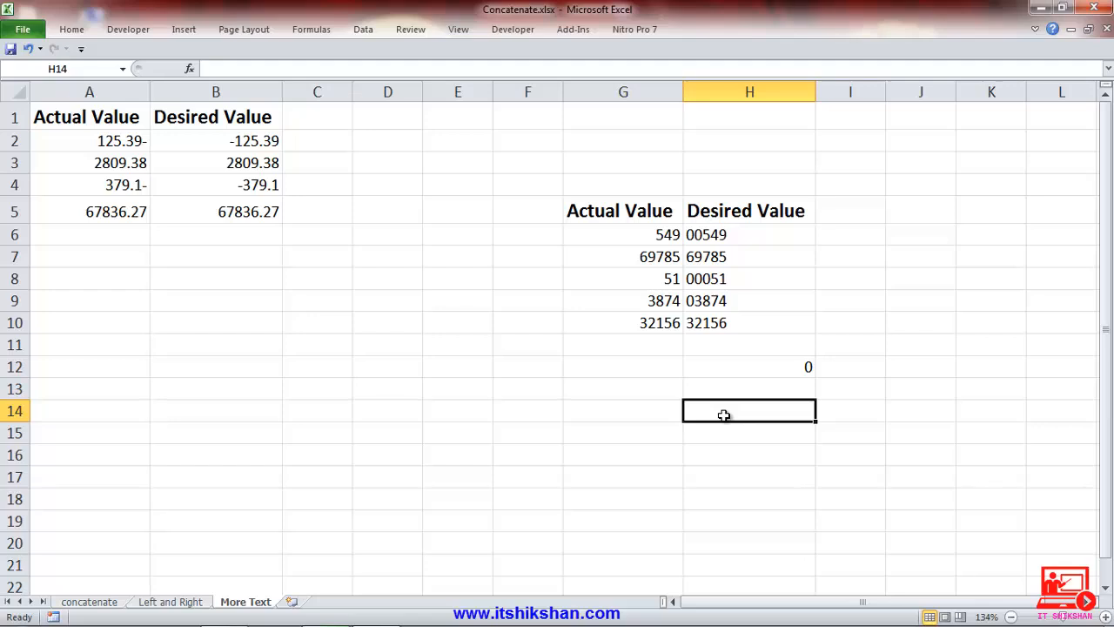
type("=sum")
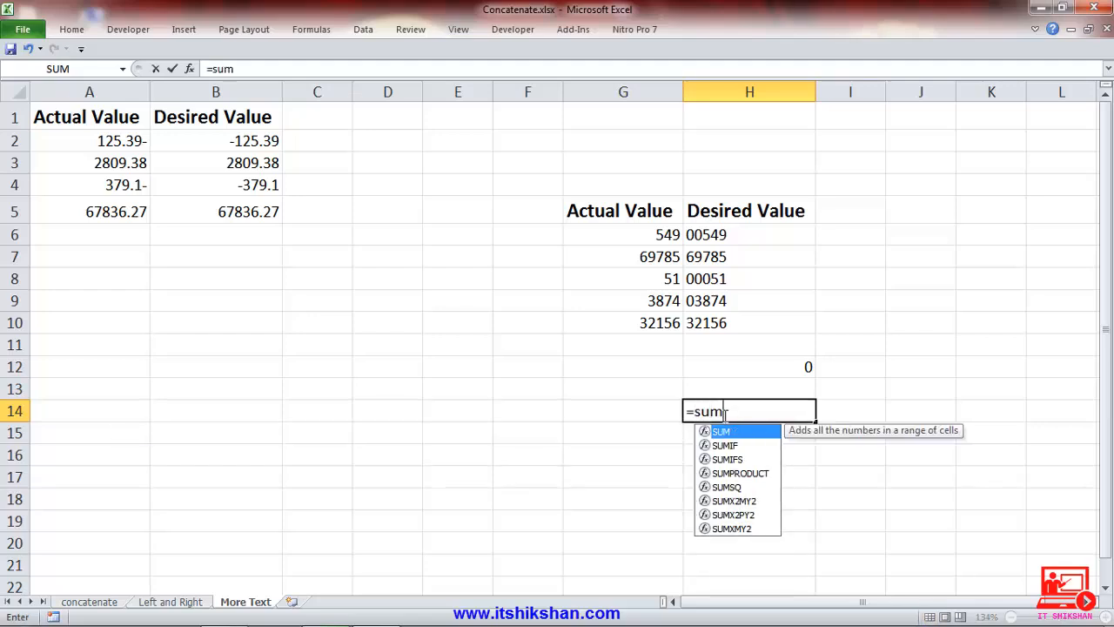
type("(")
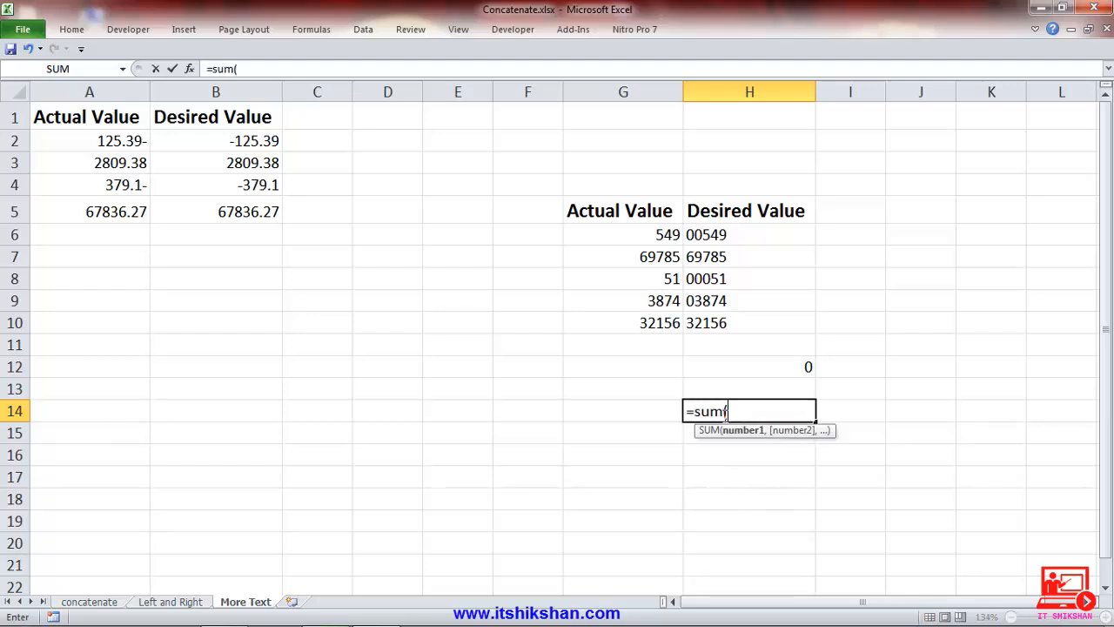
type("value")
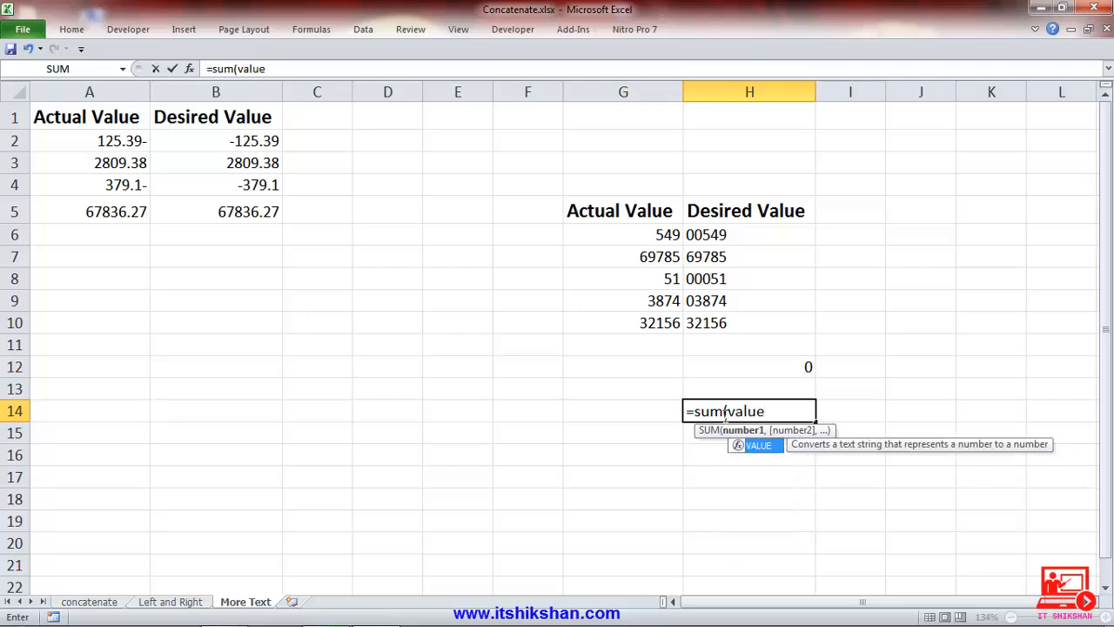
type("(")
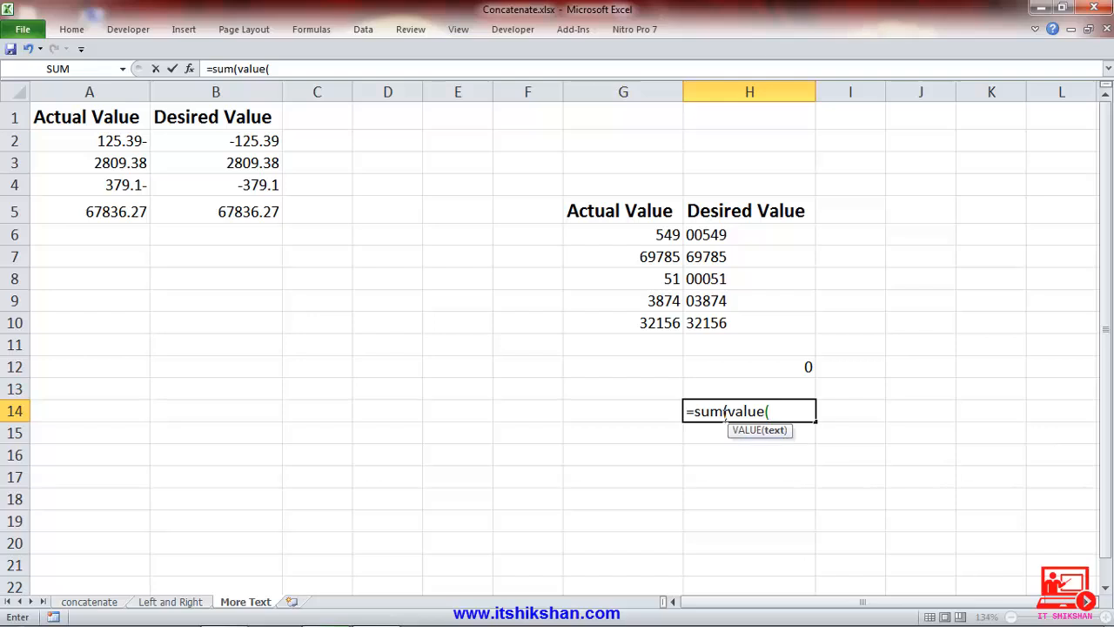
left_click(713, 235)
left_click_drag(713, 235, 718, 320)
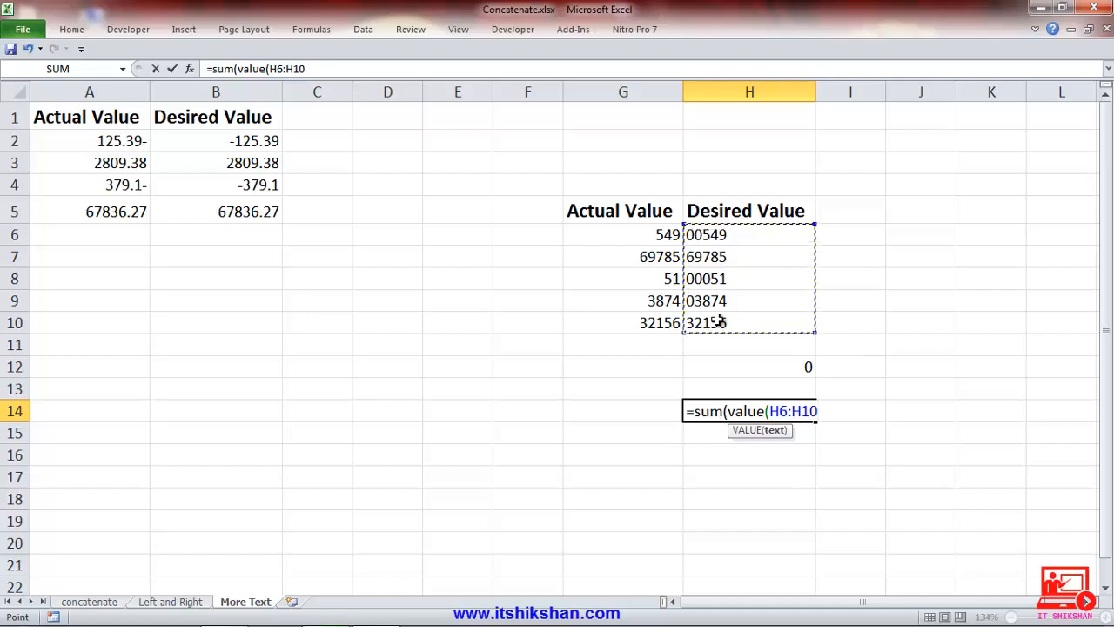
type(")")
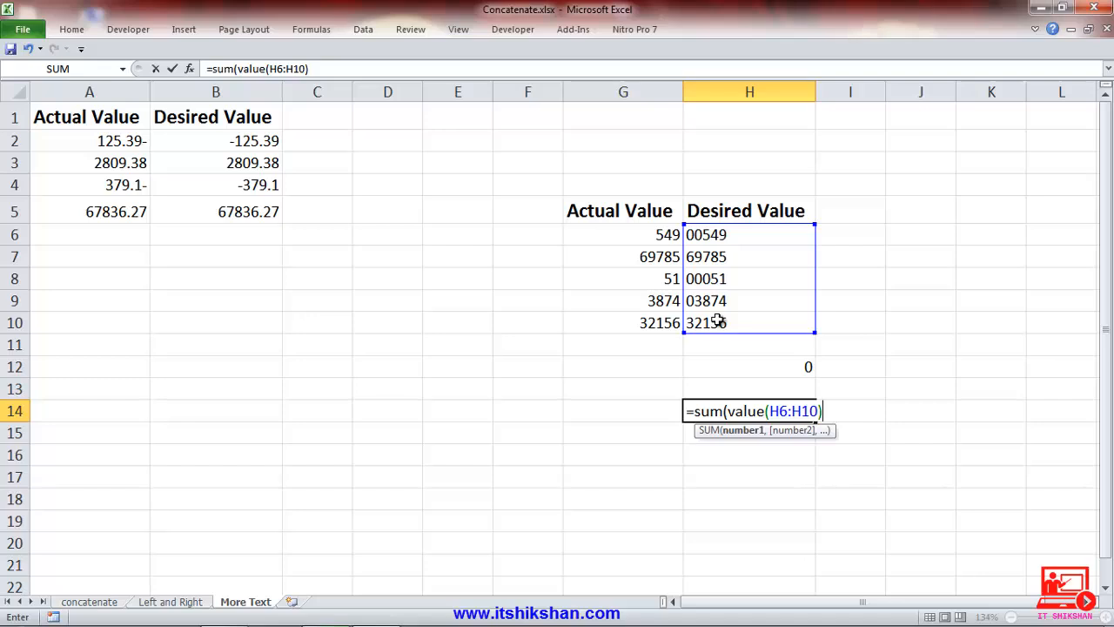
type(")")
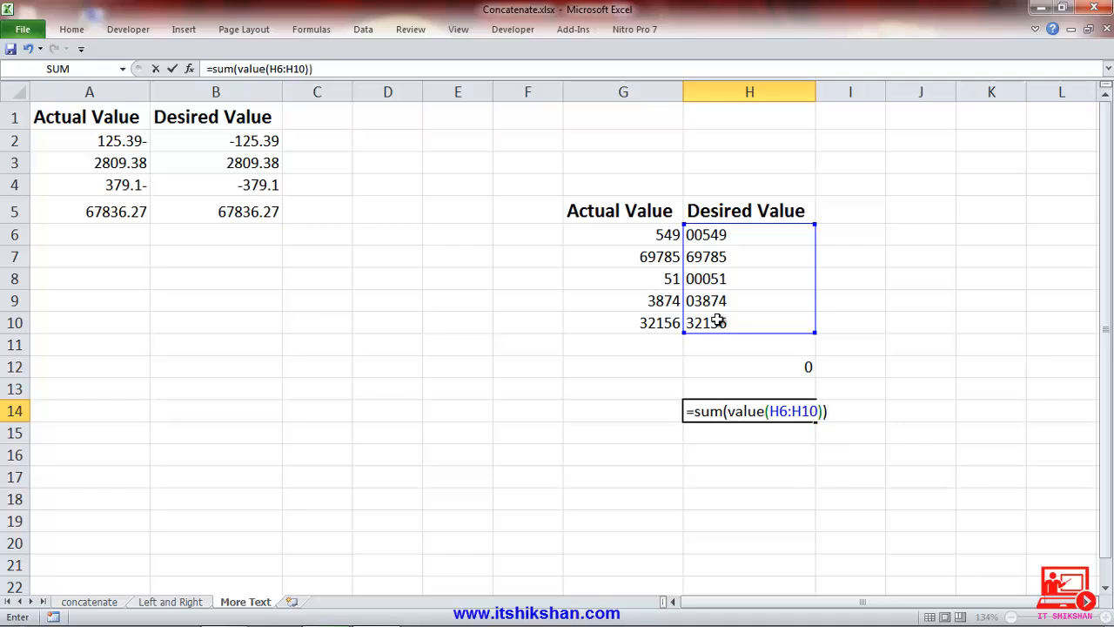
key("Return")
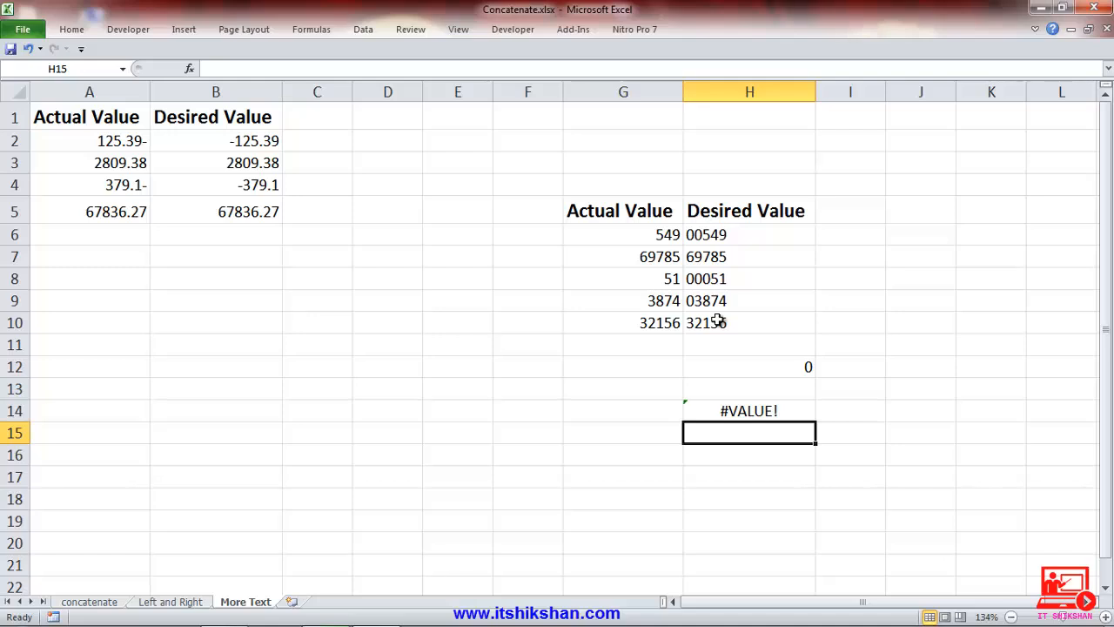
Re-enter the SUM and VALUE formula in H14 as an array formula.
left_click(731, 410)
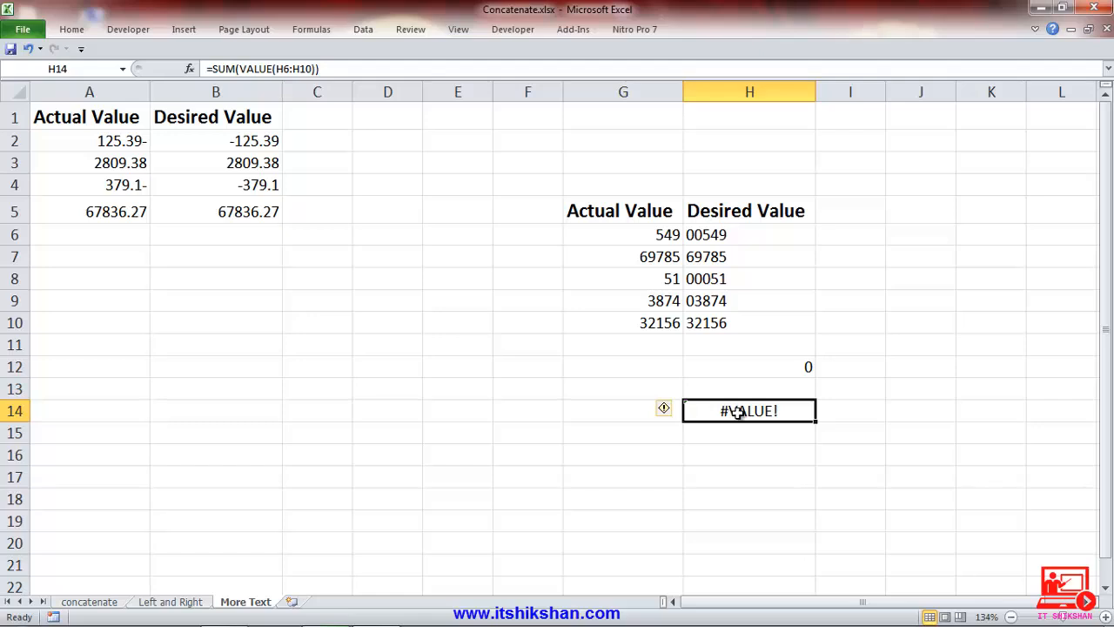
double_click(738, 411)
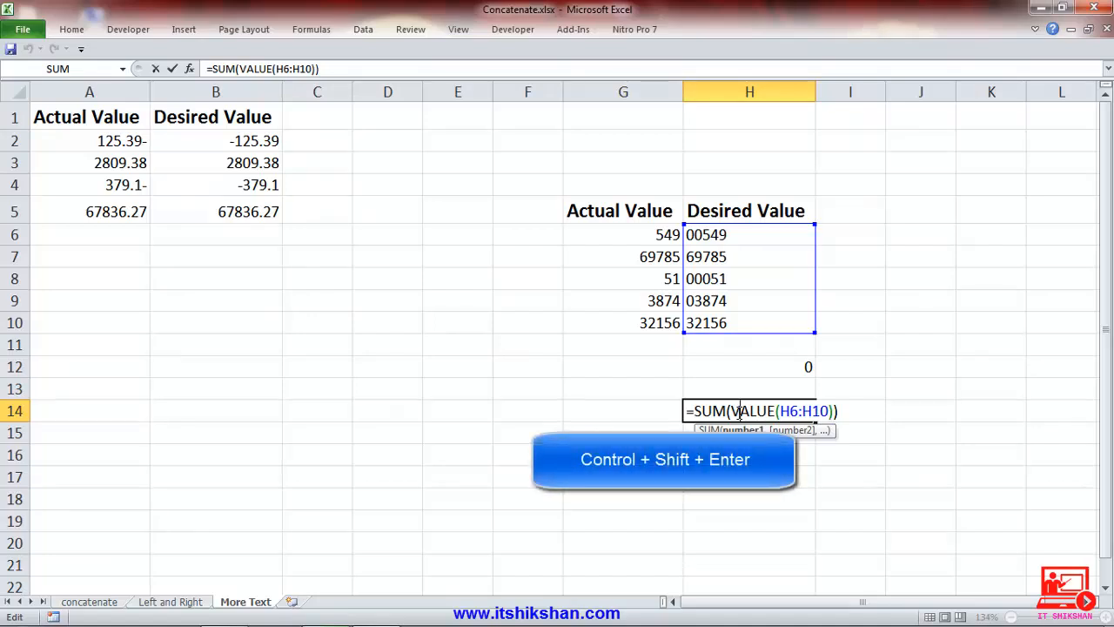
key("ctrl+shift+Return")
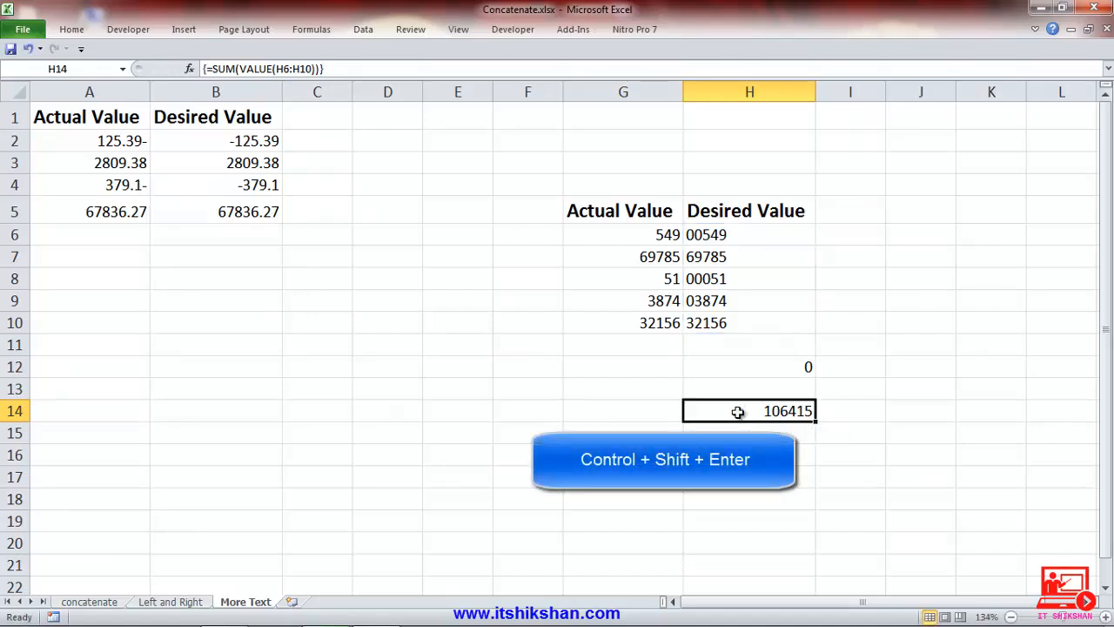